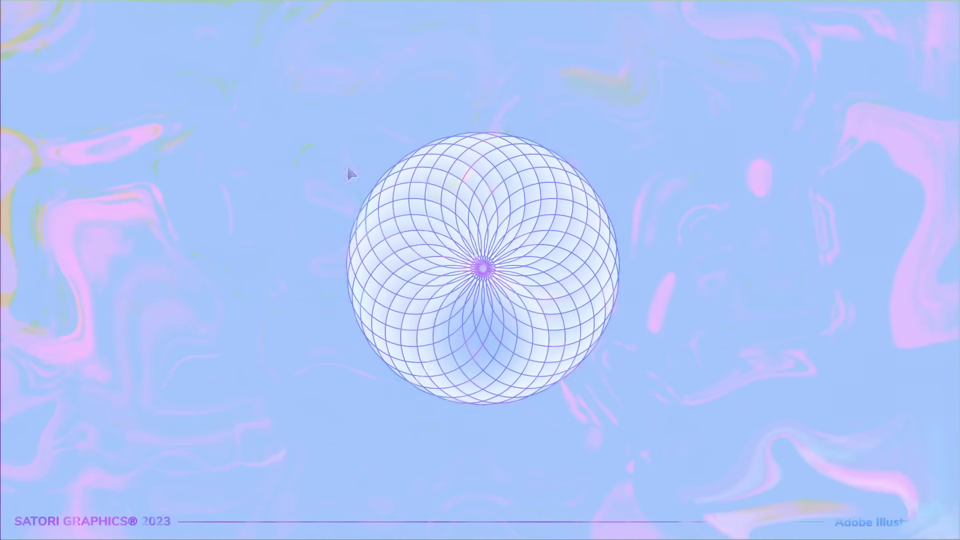
Confirm the radial repeat with 28 instances and a 140 px radius
click(468, 242)
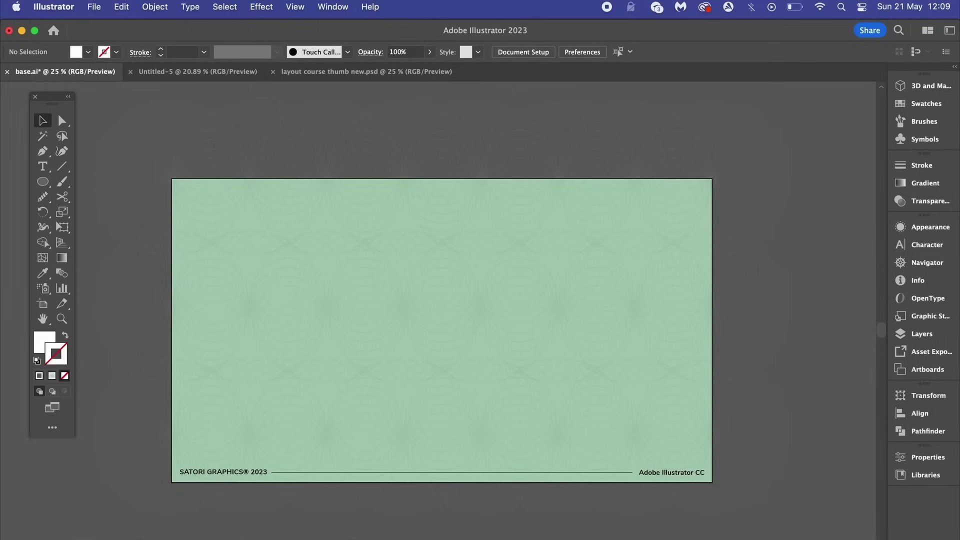
Raise the ring pattern group's opacity to 12% and nudge it slightly lower
scroll(550, 340, down, 1)
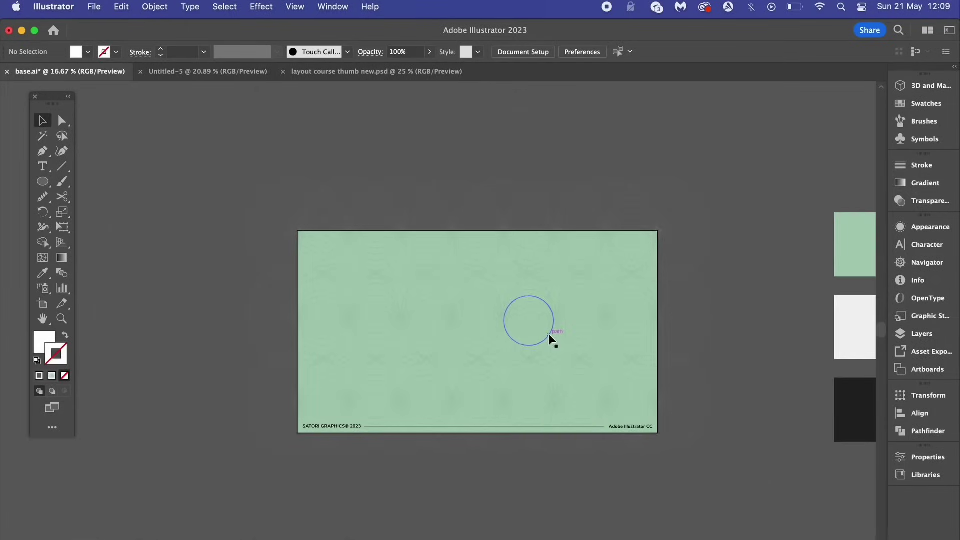
click(626, 363)
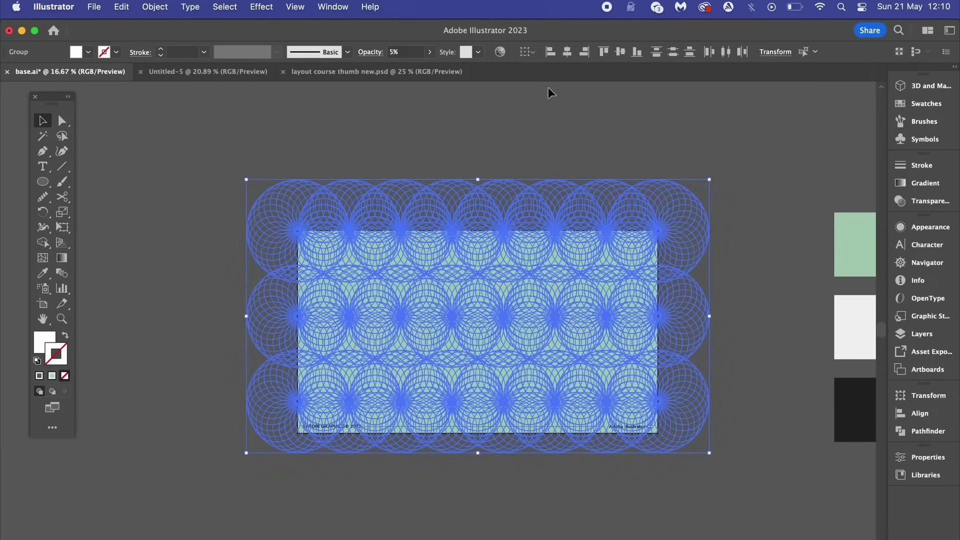
click(430, 52)
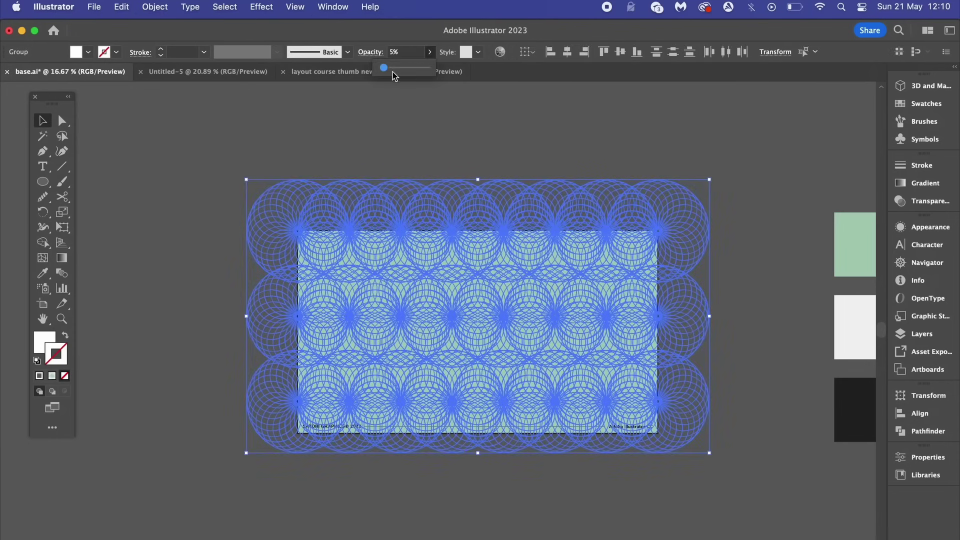
drag(386, 70, 388, 69)
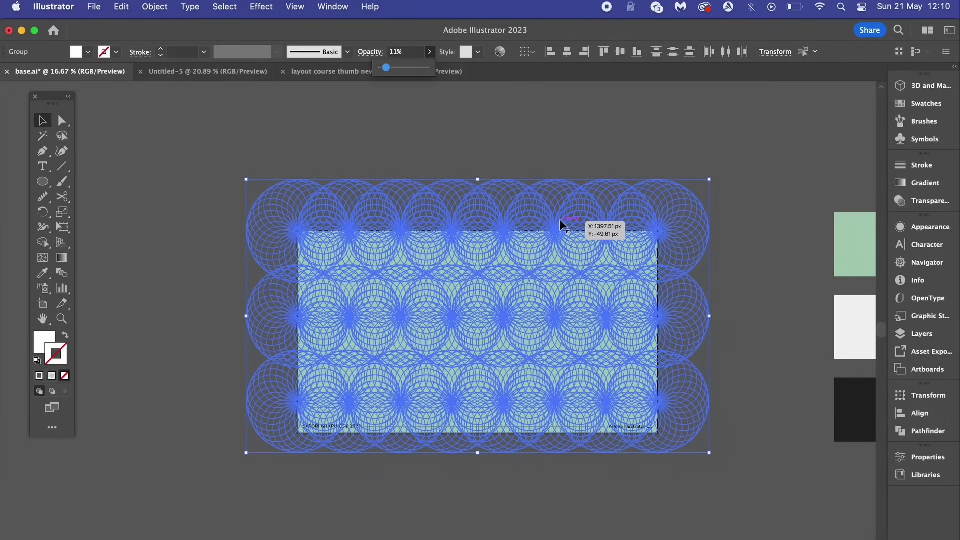
scroll(562, 225, up, 2)
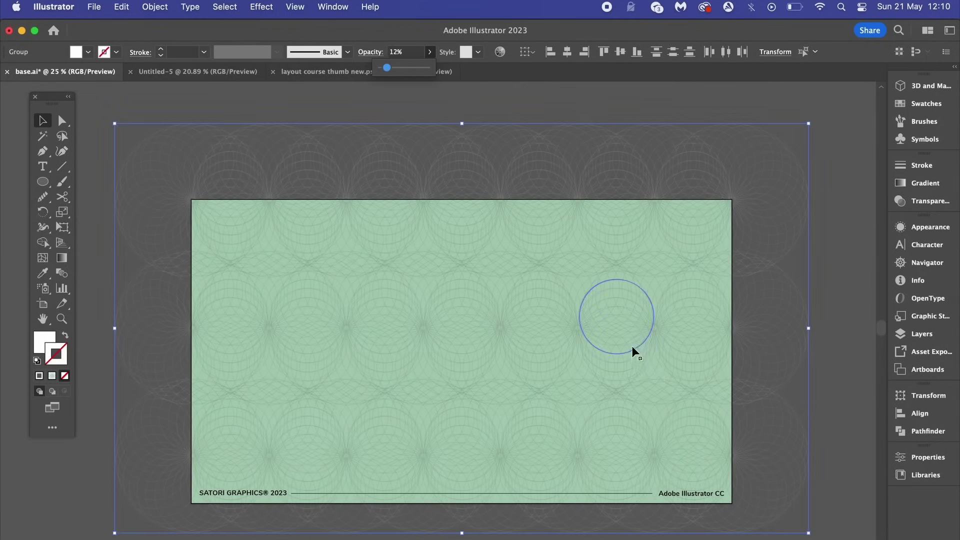
drag(636, 350, 634, 356)
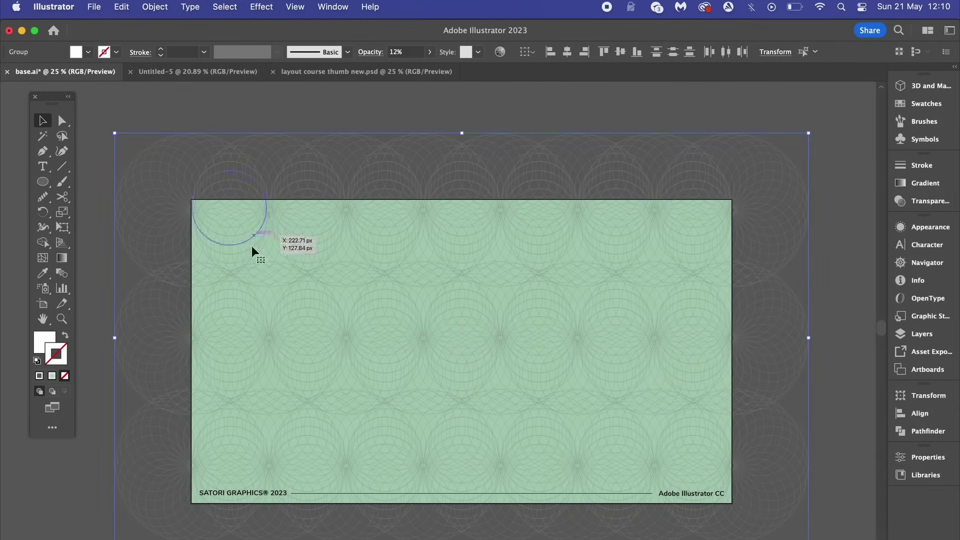
click(296, 7)
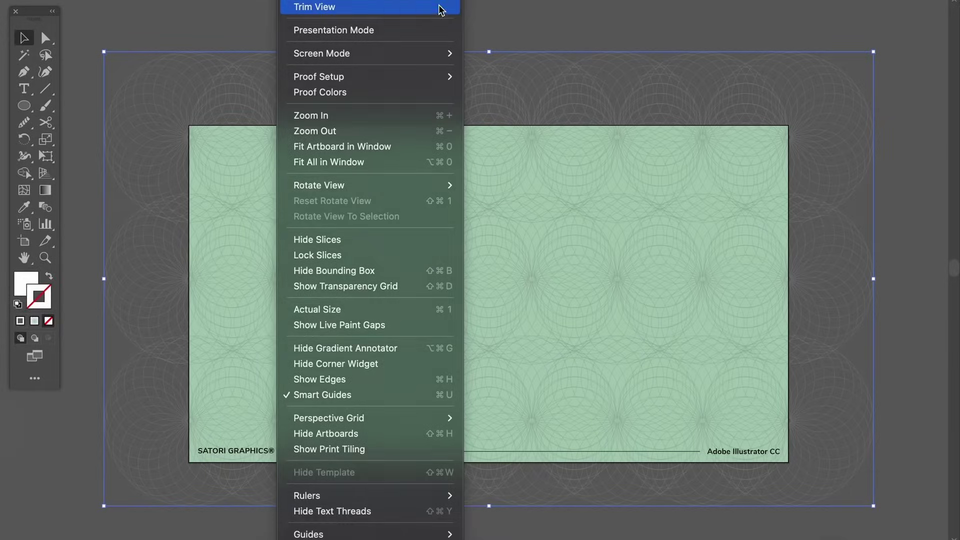
Switch to Trim View and drag the ring pattern slightly lower on the artboard
click(391, 139)
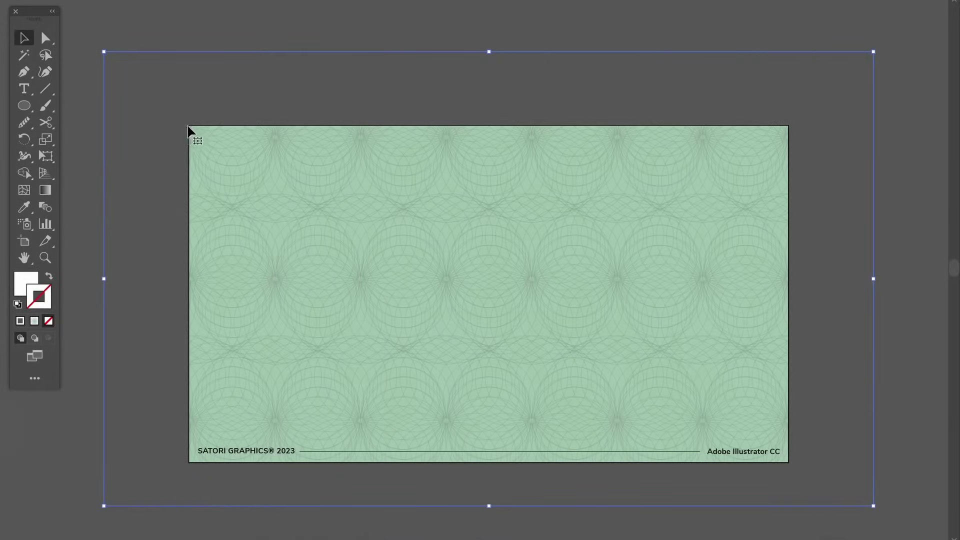
drag(895, 264, 782, 246)
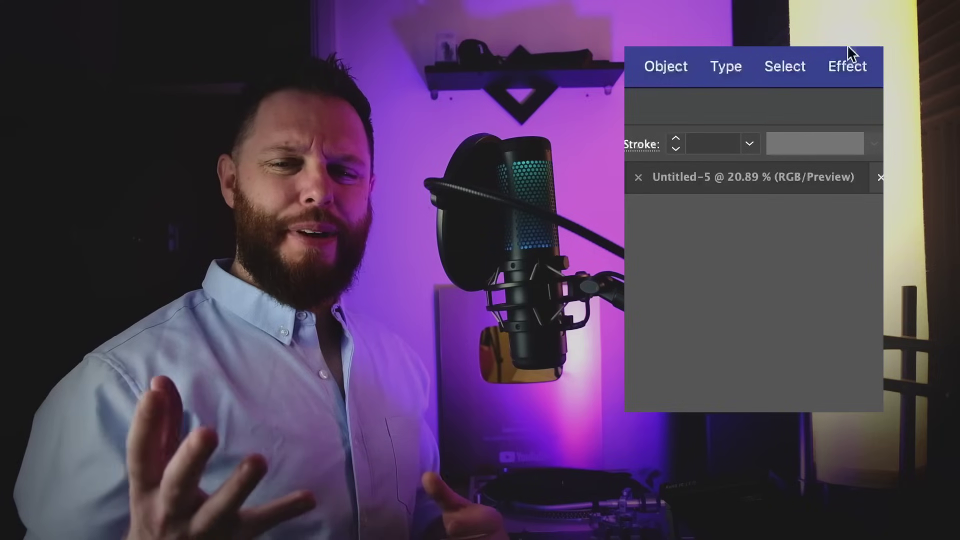
click(659, 59)
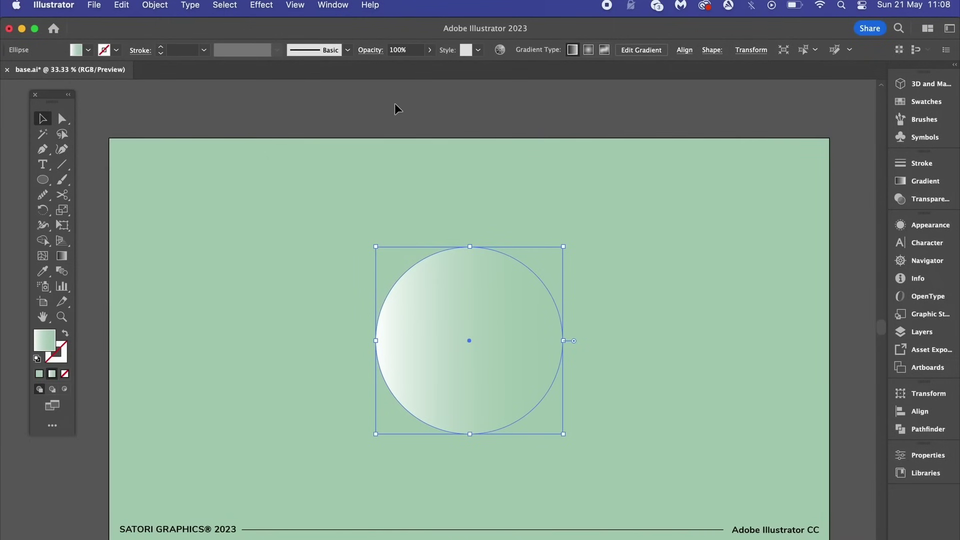
Expand the gradient circle's fill into 255 objects with Object > Expand, then reselect it
click(158, 5)
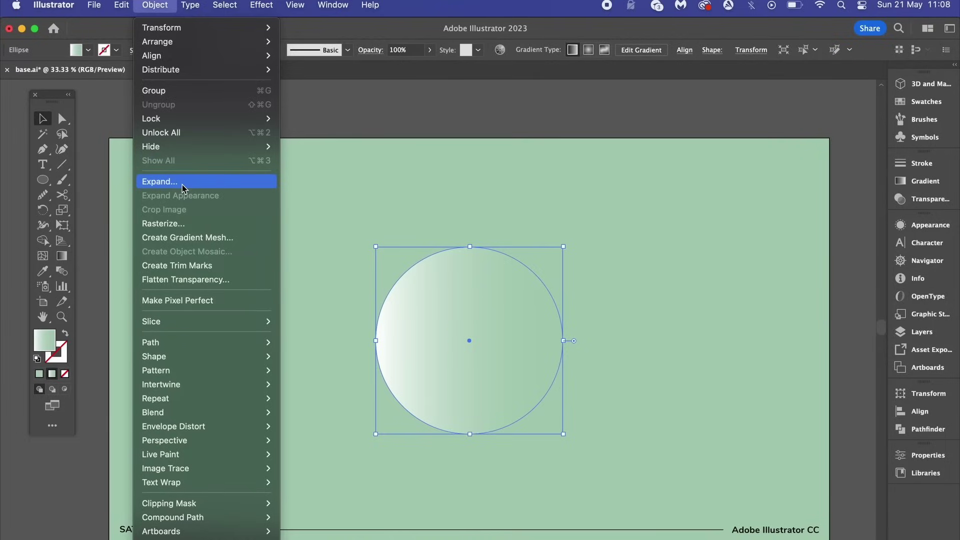
click(182, 185)
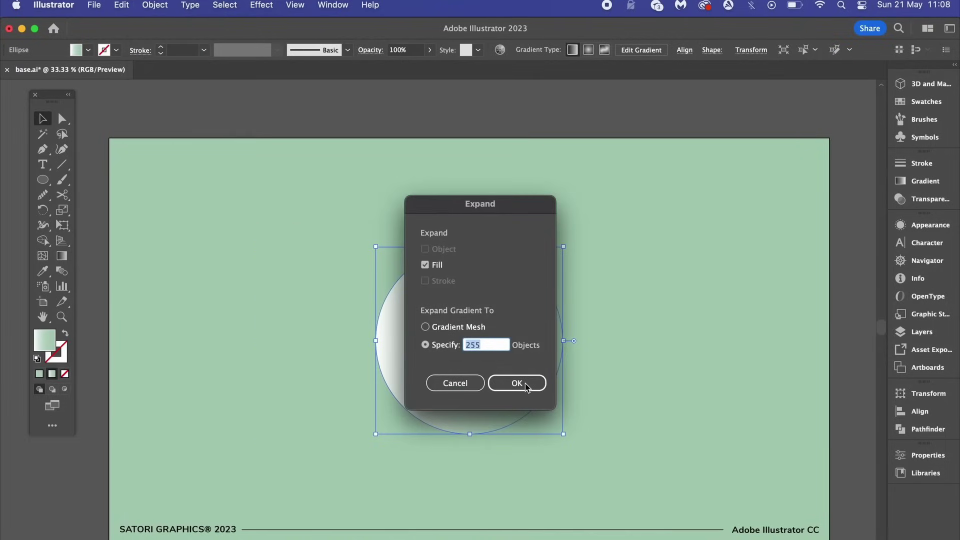
click(520, 384)
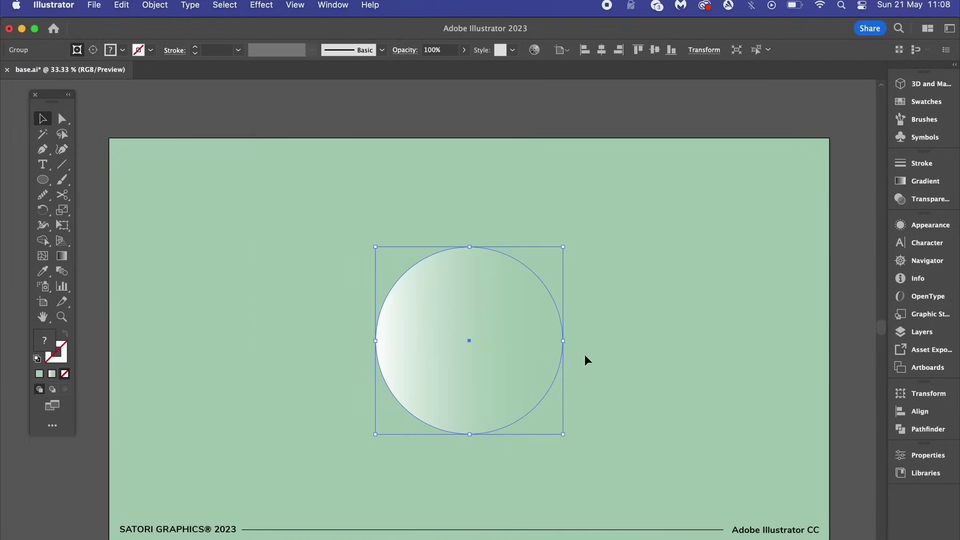
click(653, 312)
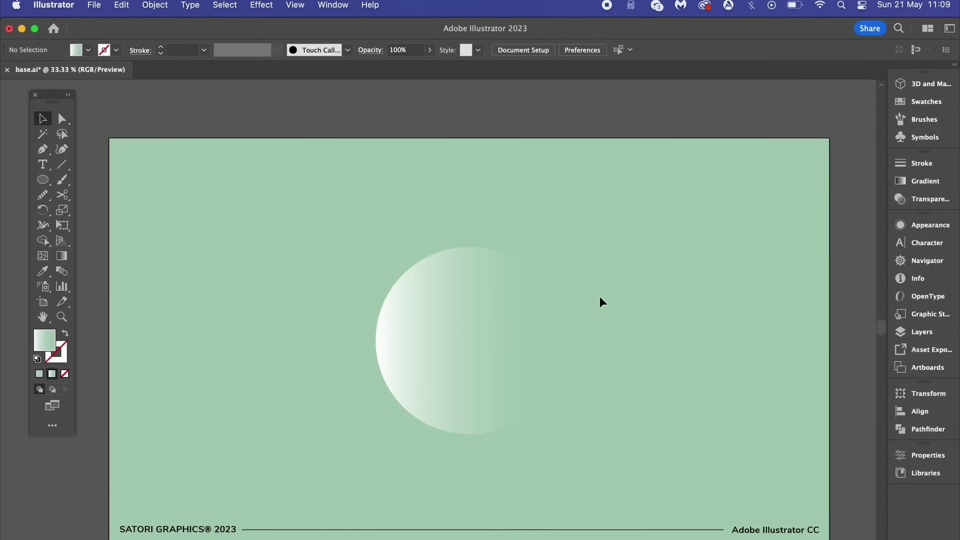
key(super+a)
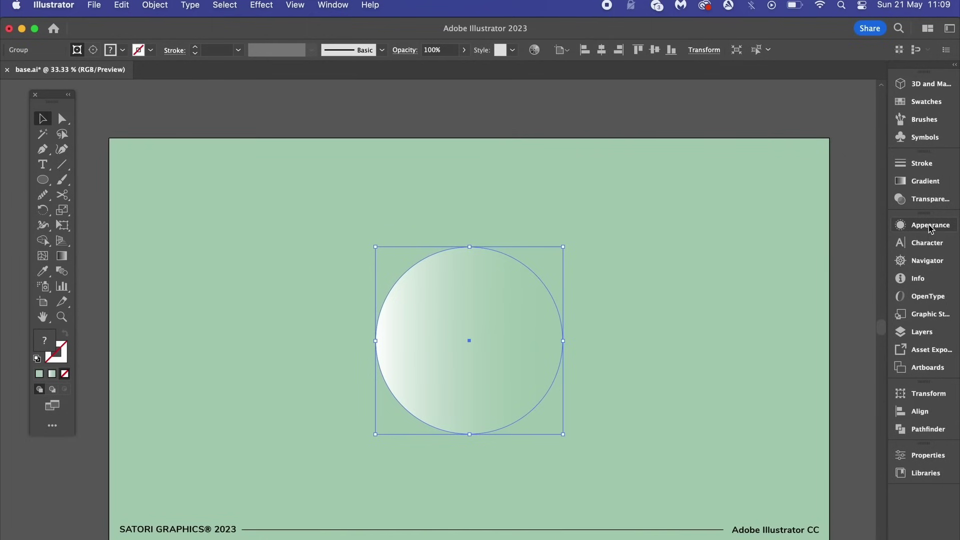
Add a Drop Shadow effect to the gradient circle group from the Appearance panel
click(919, 227)
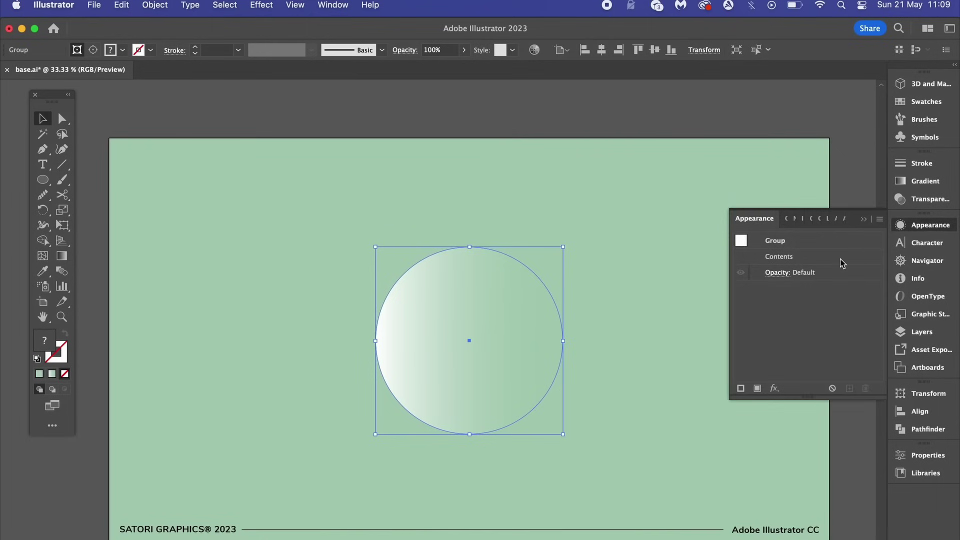
click(755, 261)
click(880, 219)
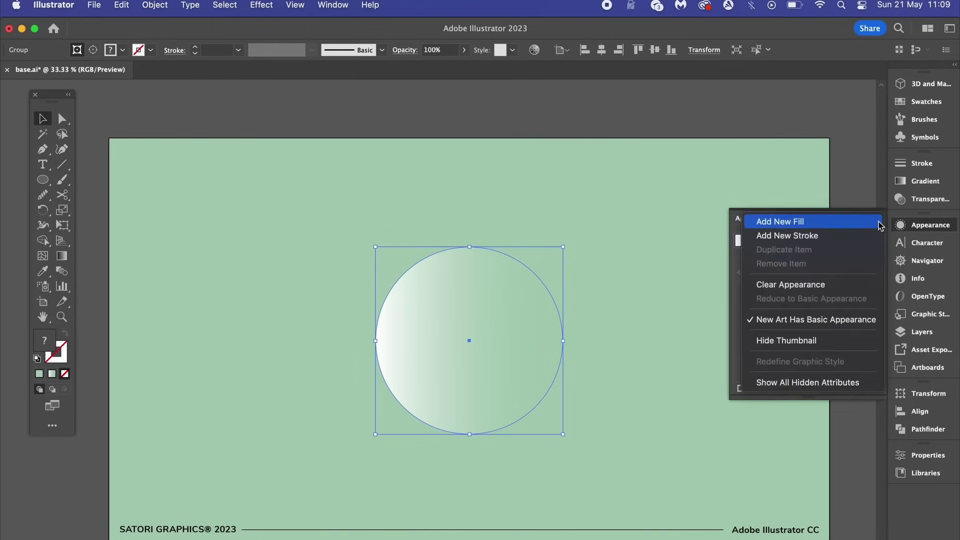
key(Escape)
click(775, 389)
mouse_move(788, 384)
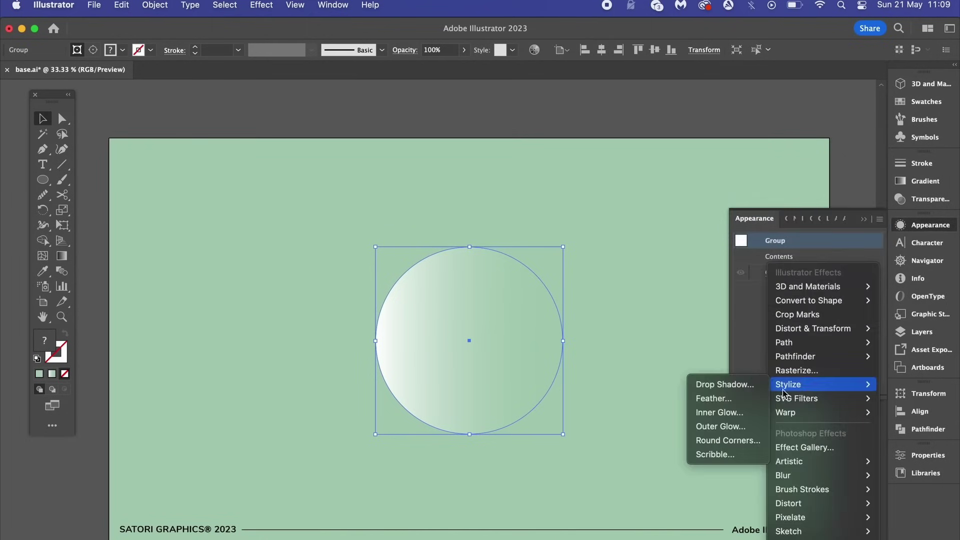
click(725, 385)
click(833, 389)
click(649, 312)
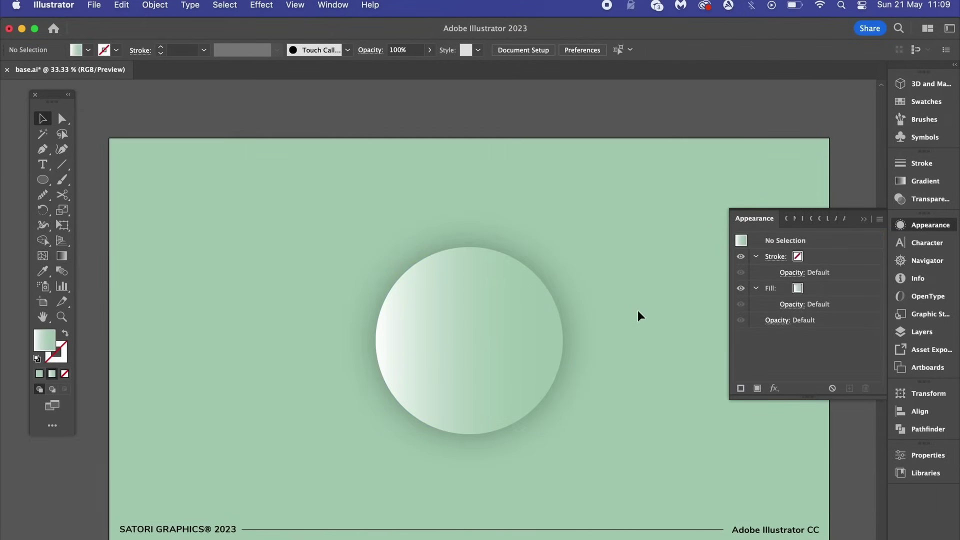
Expand the shadow's appearance, then scale the circle to about 708 px and centre it
click(476, 316)
click(156, 6)
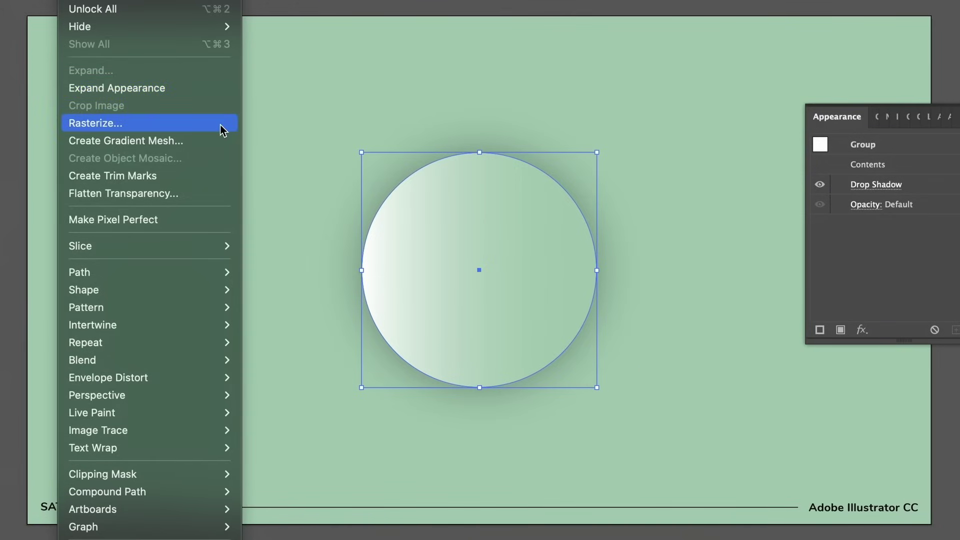
click(190, 85)
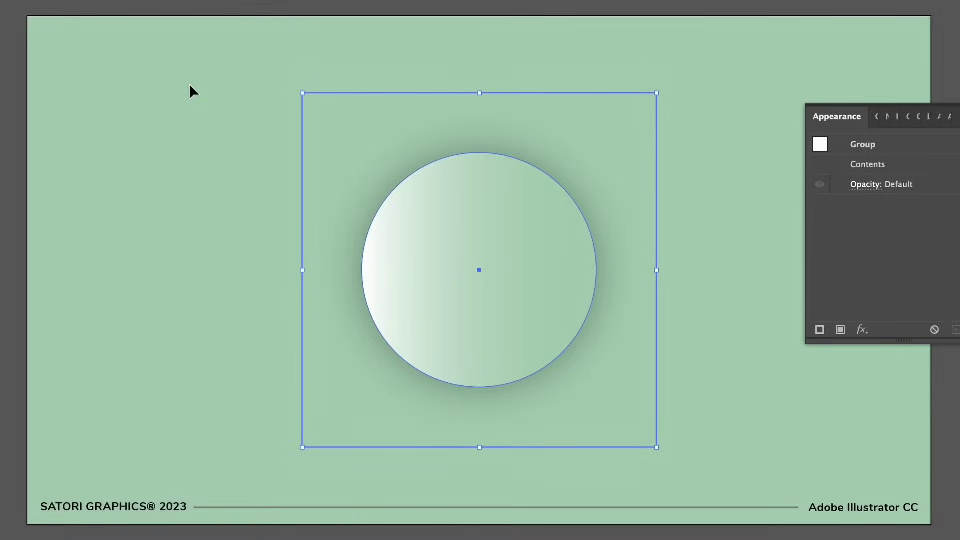
click(467, 27)
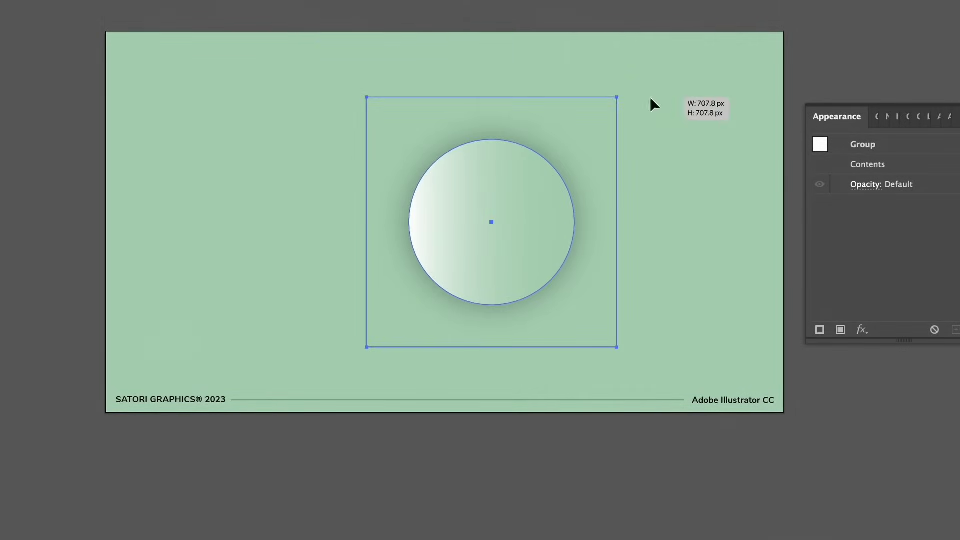
drag(562, 216, 516, 216)
click(607, 195)
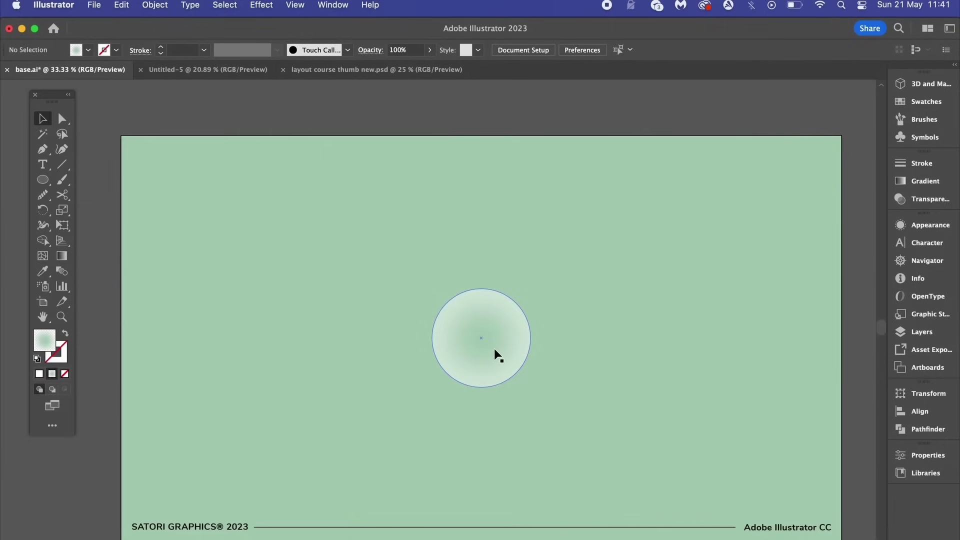
Duplicate the gradient circle to the right and repeat the duplication with Cmd+D
drag(498, 355, 311, 308)
key(super+d)
key(super+d)
key(super+d)
key(super+d)
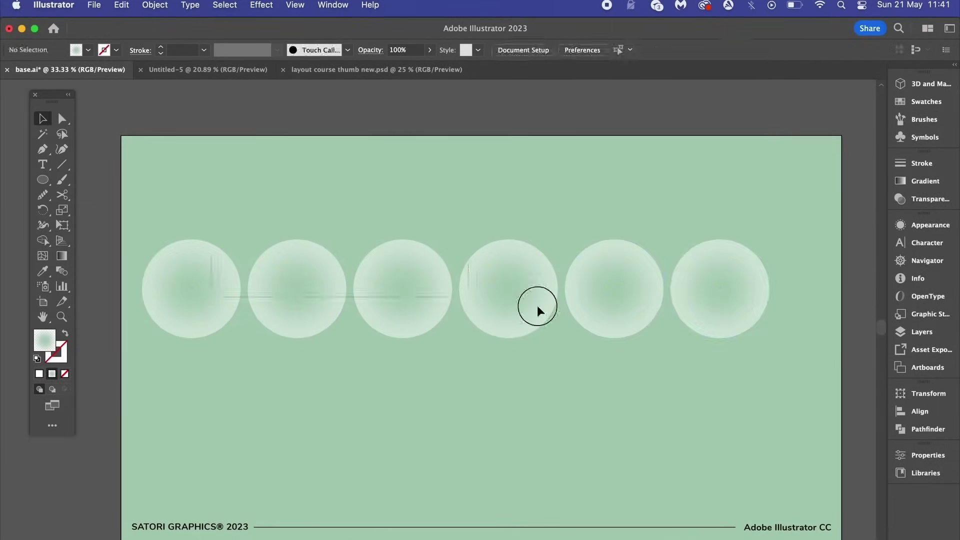
key(super+a)
scroll(669, 287, right, 3)
scroll(737, 347, left, 2)
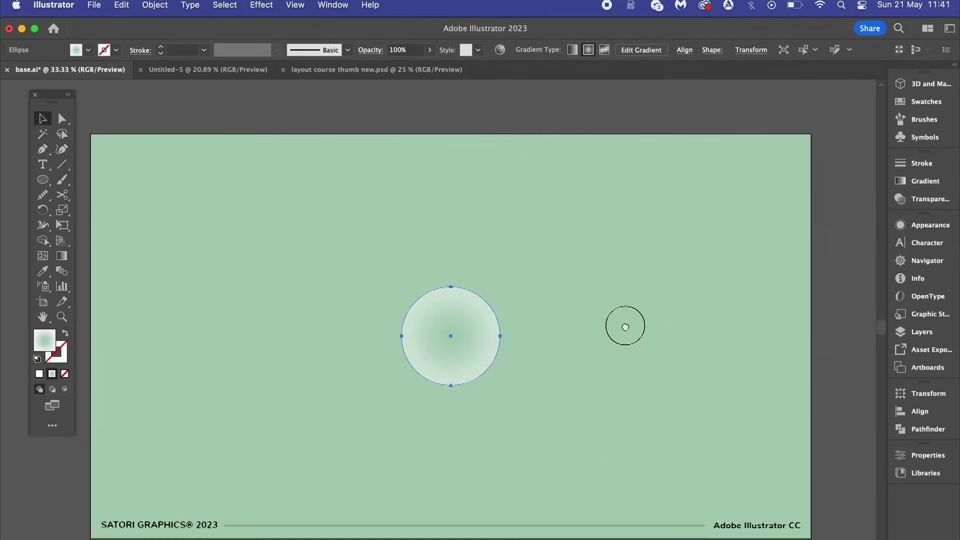
Apply Object > Repeat > Grid to the circle and position the grid on the artboard
click(155, 5)
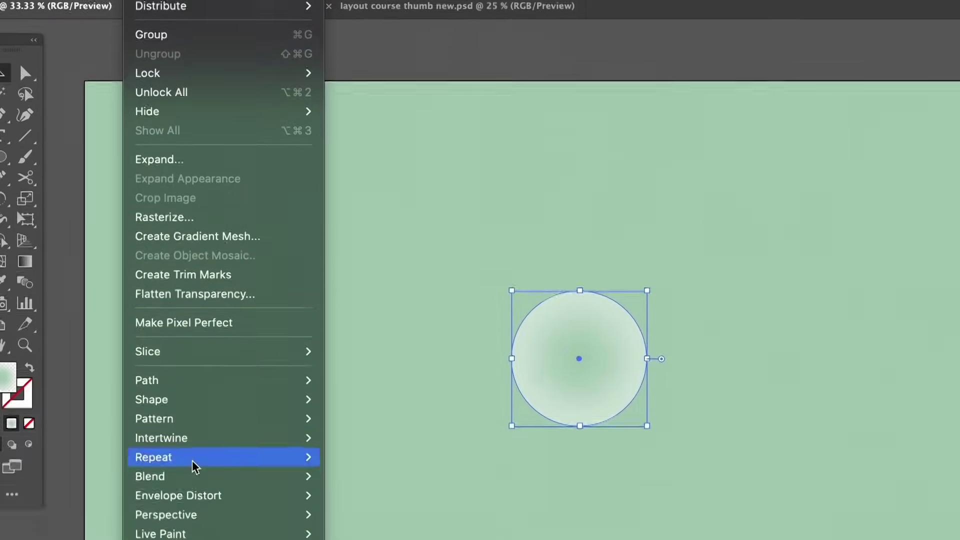
mouse_move(200, 281)
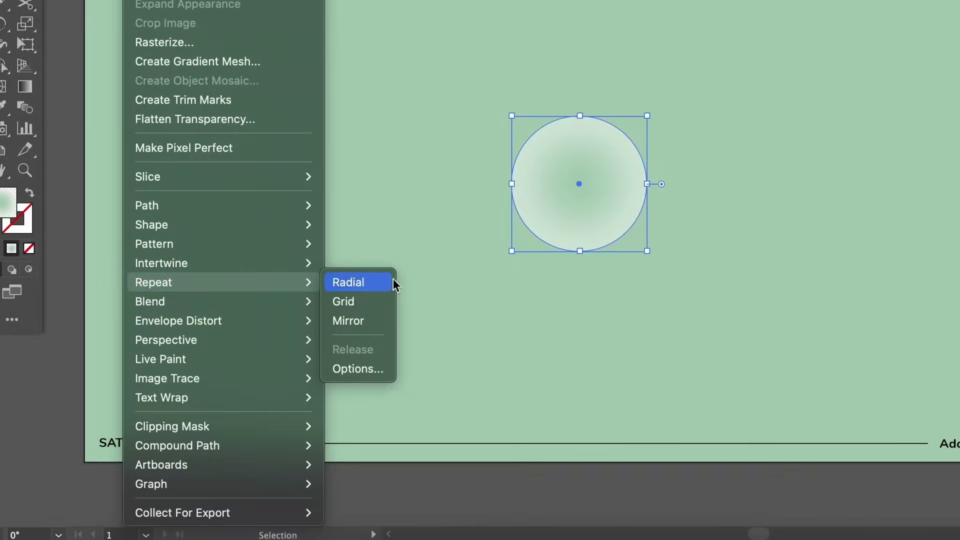
click(359, 301)
drag(628, 273, 603, 214)
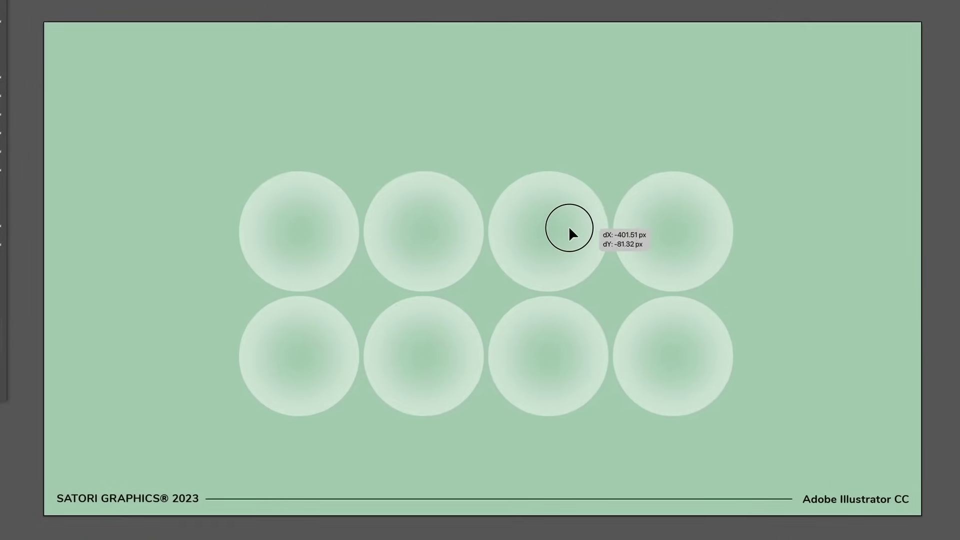
click(100, 0)
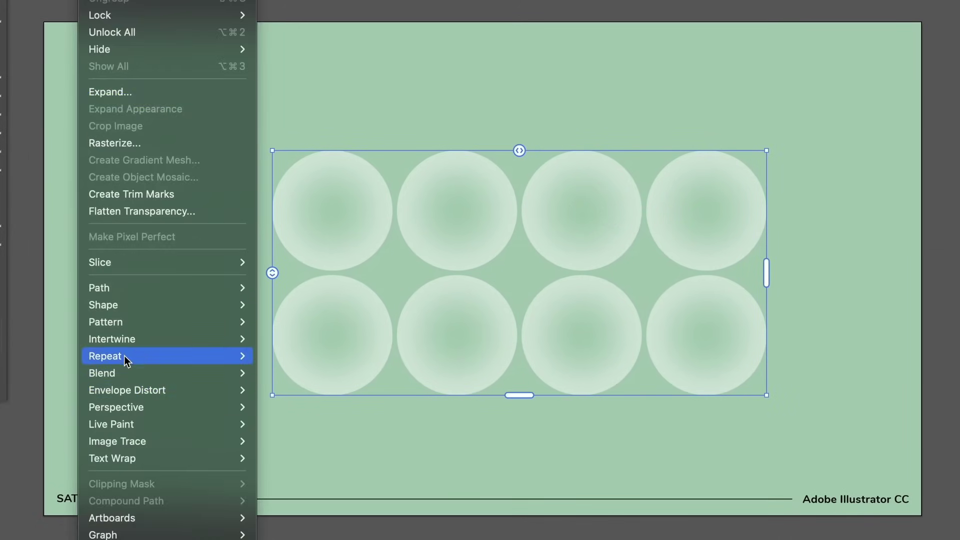
In the grid Repeat Options, adjust the horizontal and vertical spacing between circles
mouse_move(124, 355)
click(300, 433)
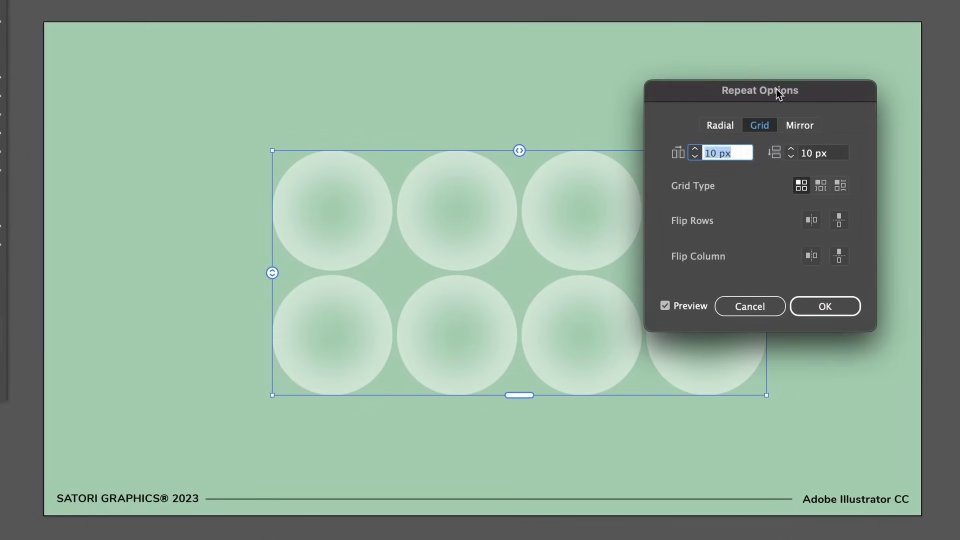
drag(778, 93, 164, 42)
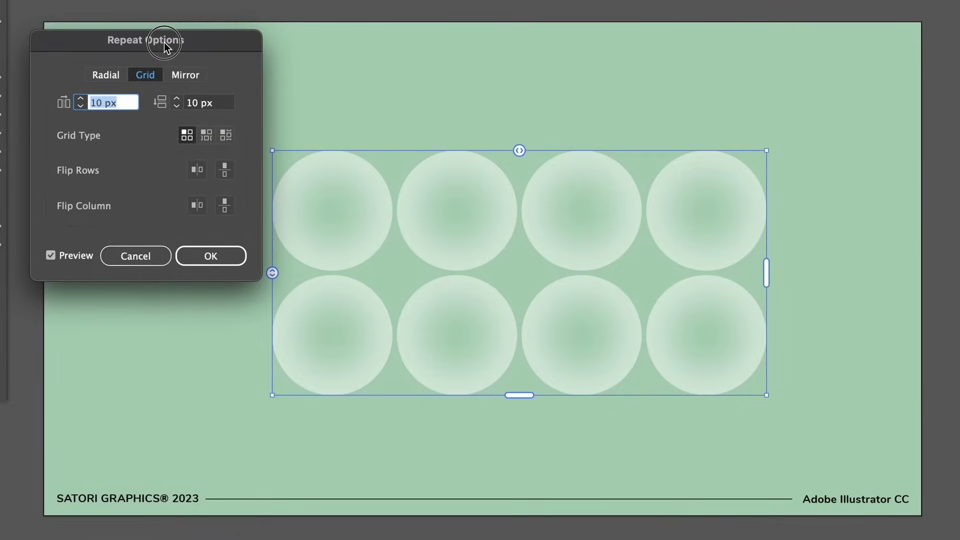
click(82, 98)
click(82, 98)
click(82, 98)
click(82, 98)
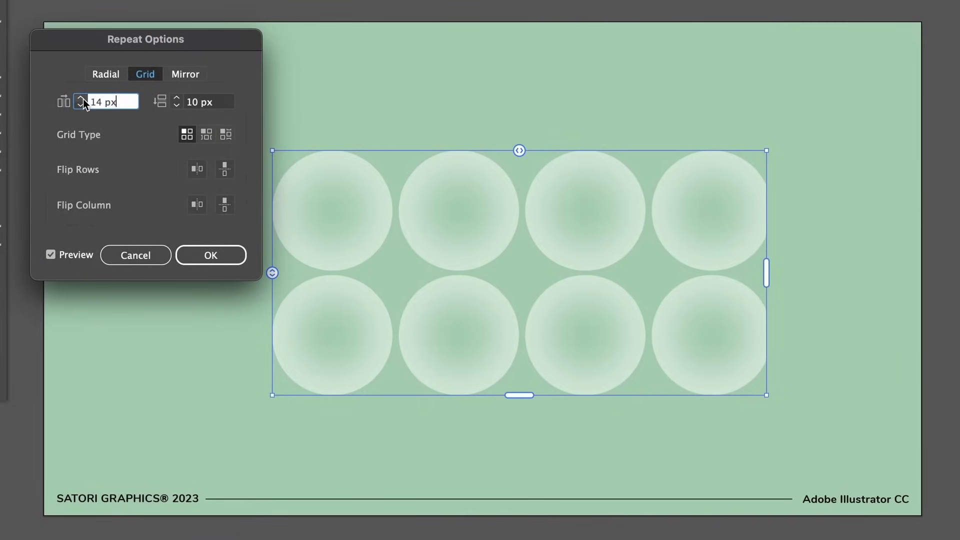
click(82, 98)
click(176, 98)
click(176, 98)
click(176, 97)
click(176, 98)
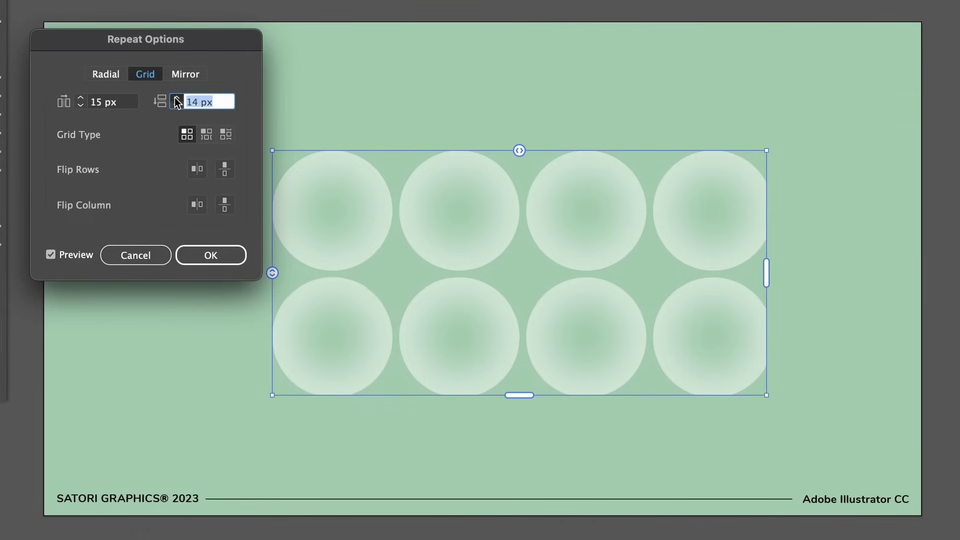
Switch to Brick by Column and set spacing to -36 px horizontal, -8 px vertical
click(205, 139)
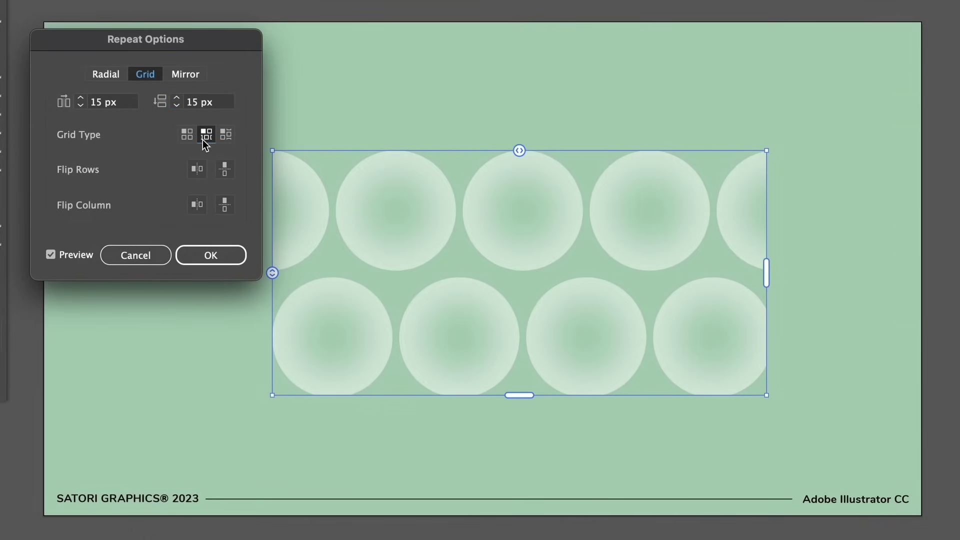
click(226, 134)
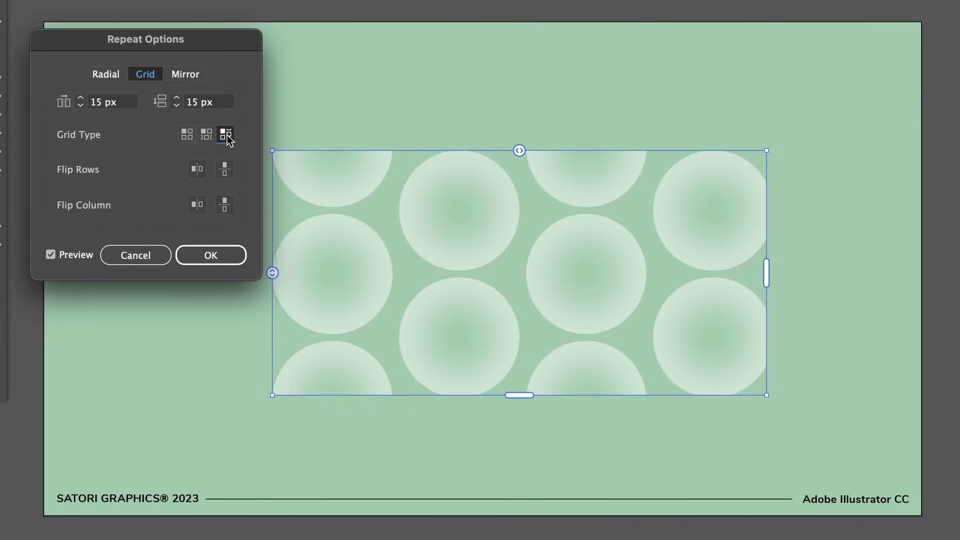
drag(80, 107, 82, 106)
drag(176, 105, 176, 98)
Apply the grid settings, then switch the circle to a Radial repeat moved up the artboard
click(208, 255)
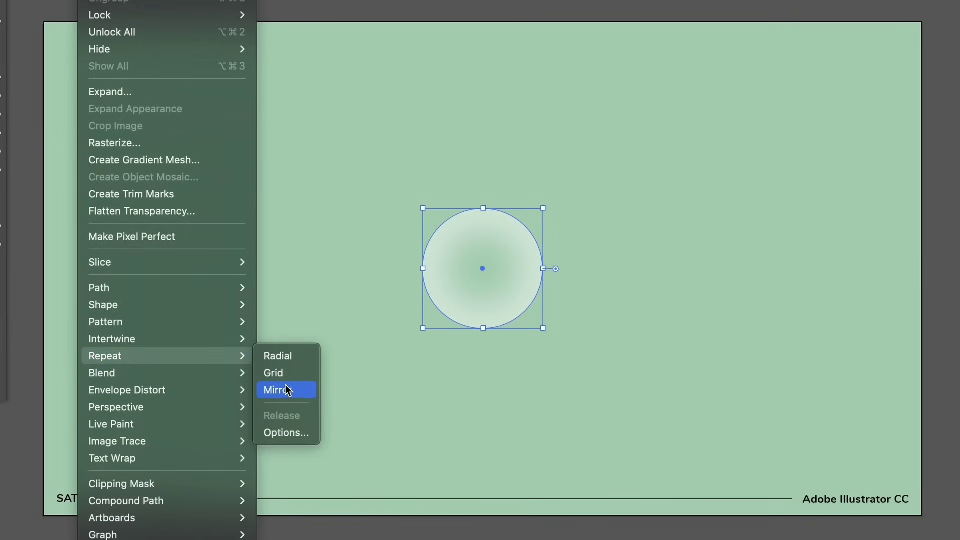
click(285, 357)
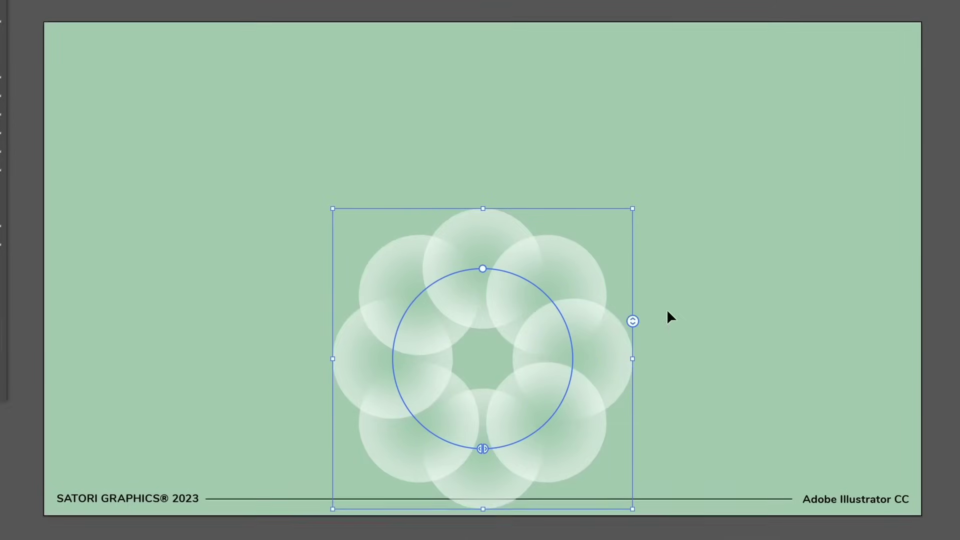
drag(577, 343, 578, 251)
click(95, 0)
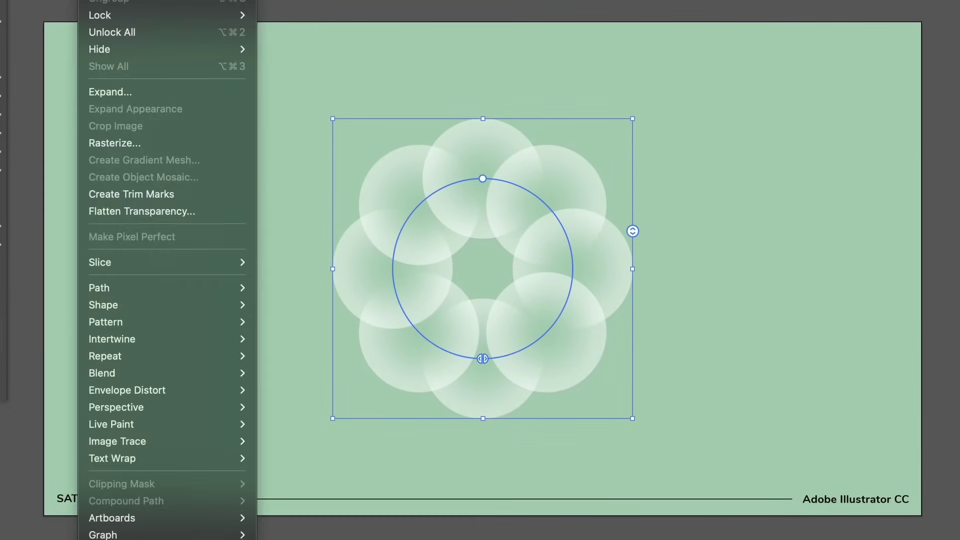
Set Reverse Overlap, 27 instances and a 140 px radius in the radial Repeat Options
mouse_move(117, 355)
click(284, 431)
click(62, 130)
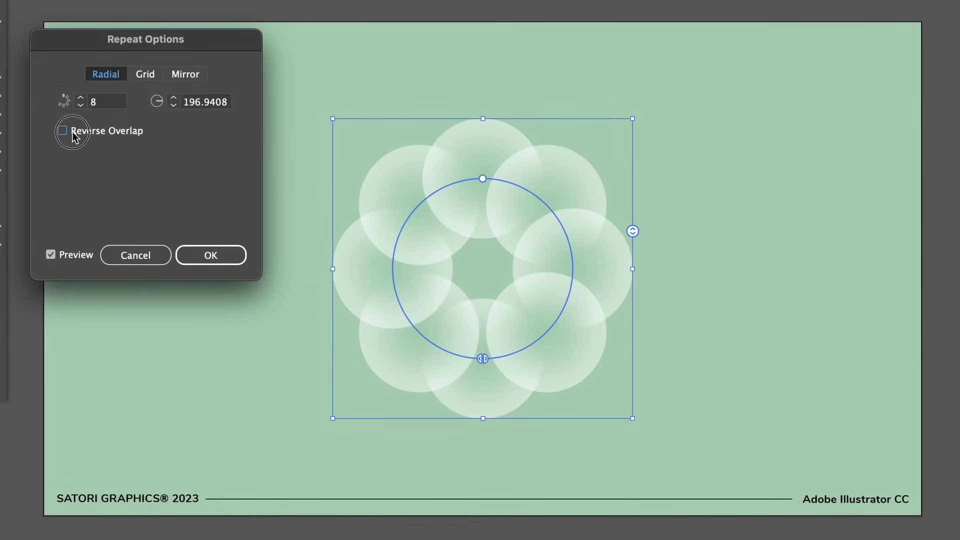
scroll(95, 111, up, 20)
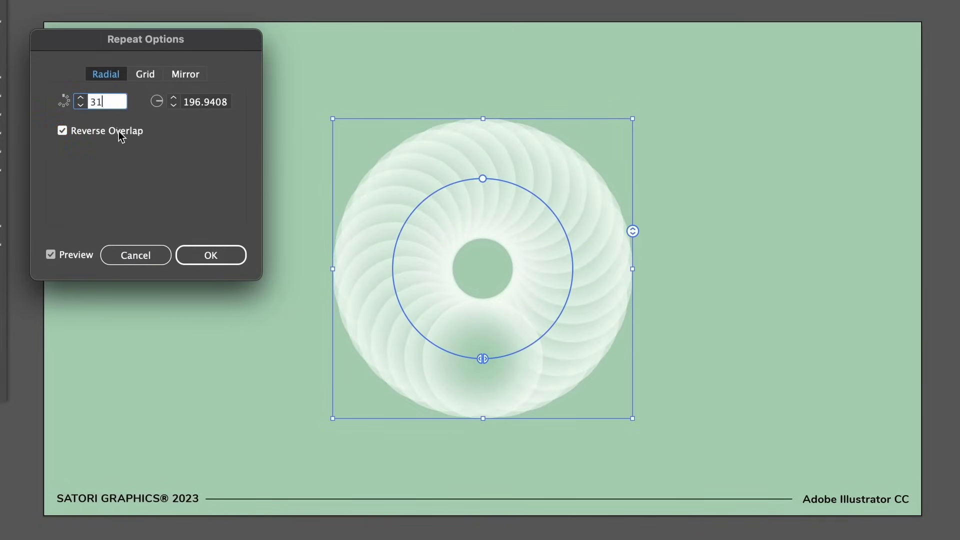
scroll(173, 105, down, 20)
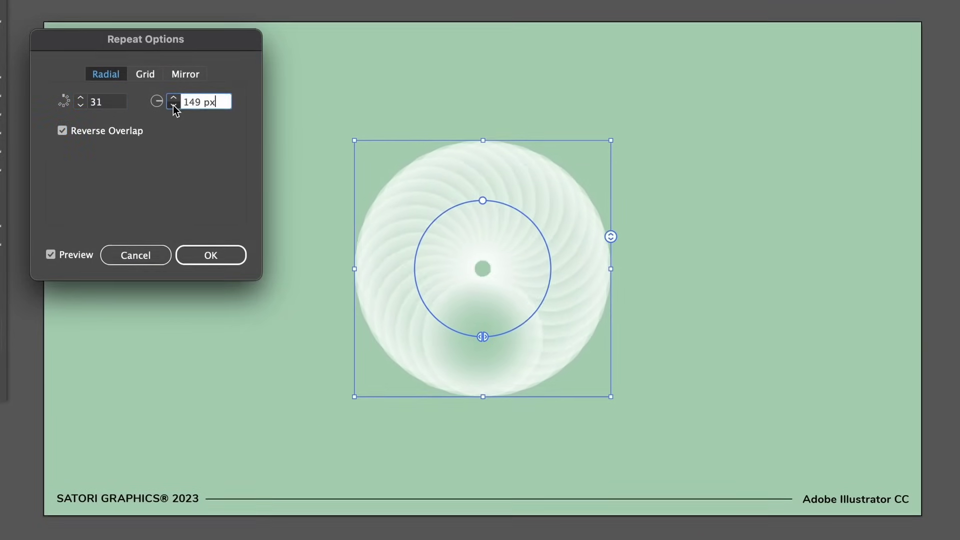
scroll(84, 101, up, 16)
scroll(83, 101, up, 20)
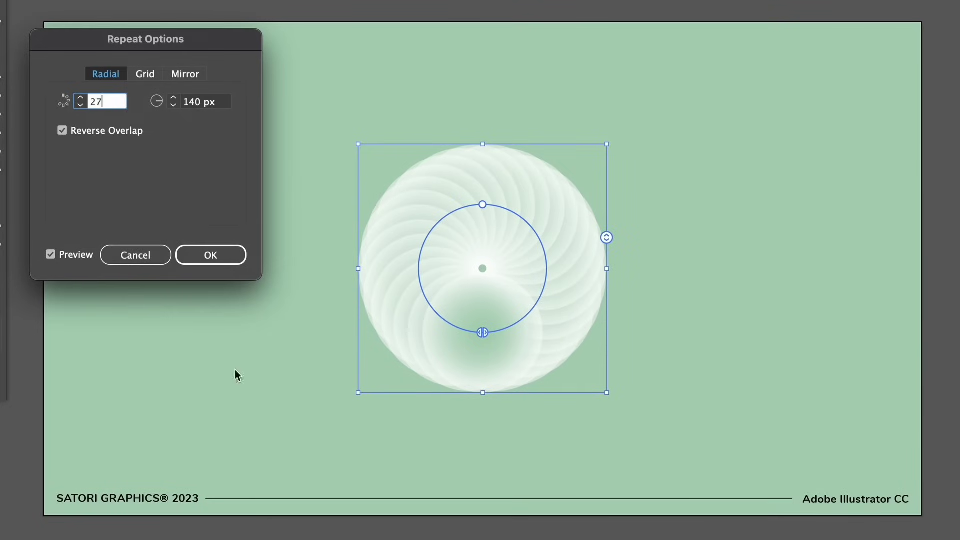
key(Return)
click(266, 393)
click(429, 368)
Isolate the repeat's source circle and change its stroke colour to white (FFFFFF)
click(958, 340)
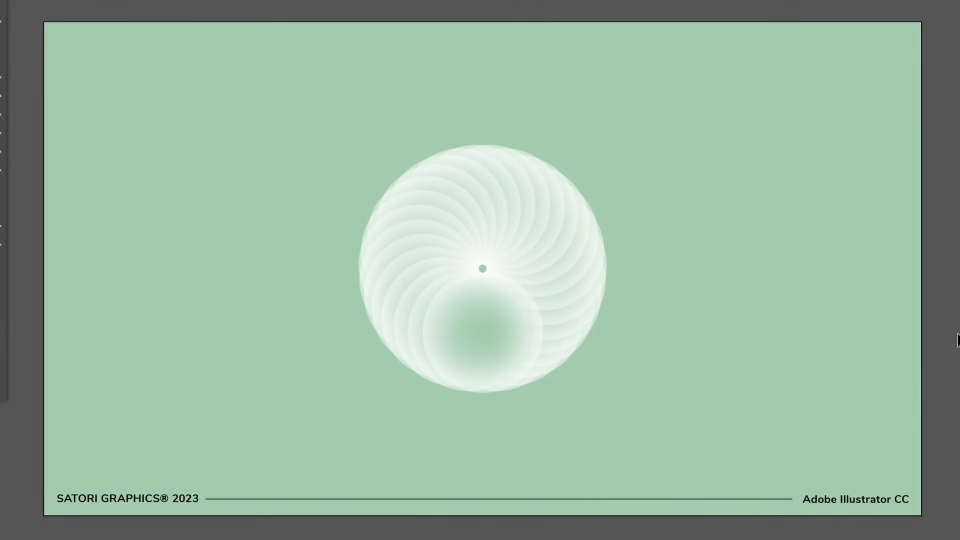
click(467, 242)
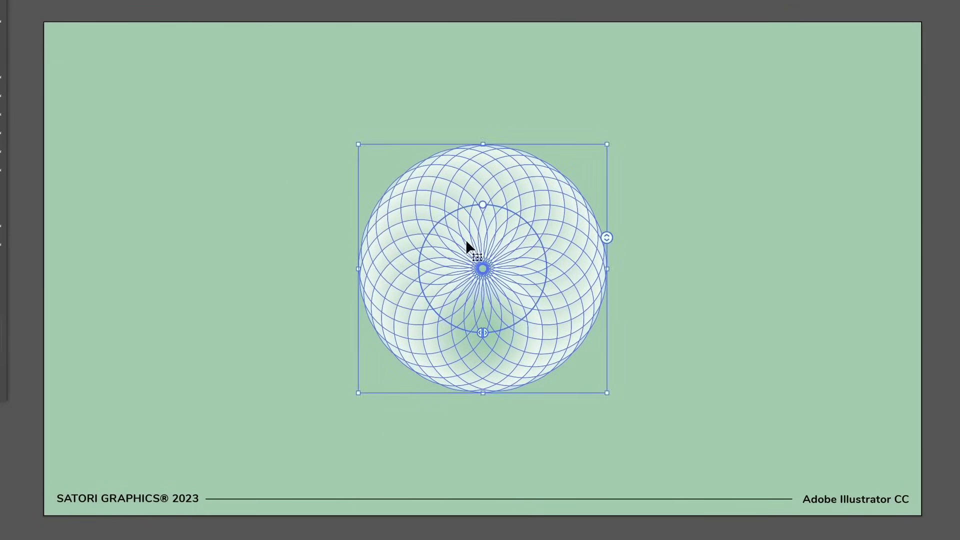
double_click(465, 239)
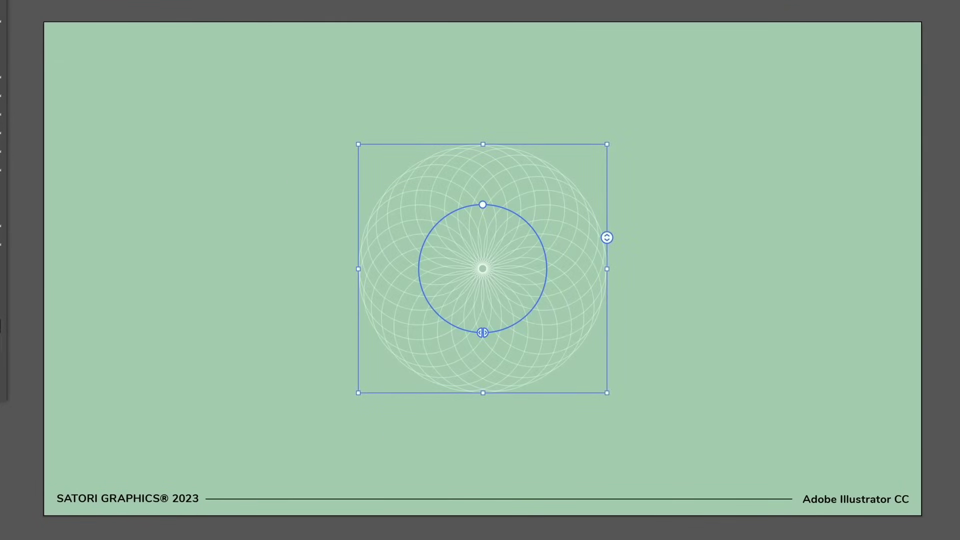
mouse_move(745, 244)
mouse_down()
mouse_move(677, 225)
mouse_move(676, 239)
mouse_up()
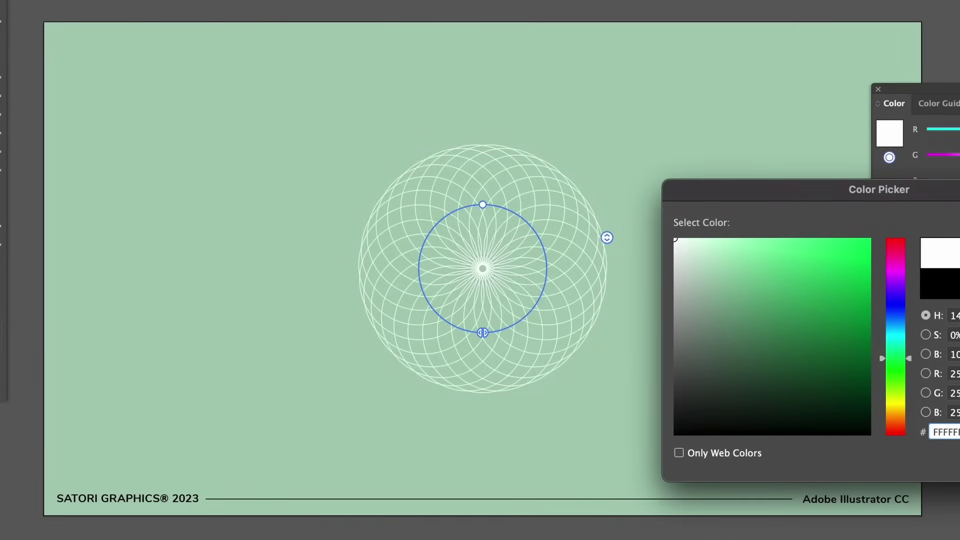
key(Return)
click(757, 196)
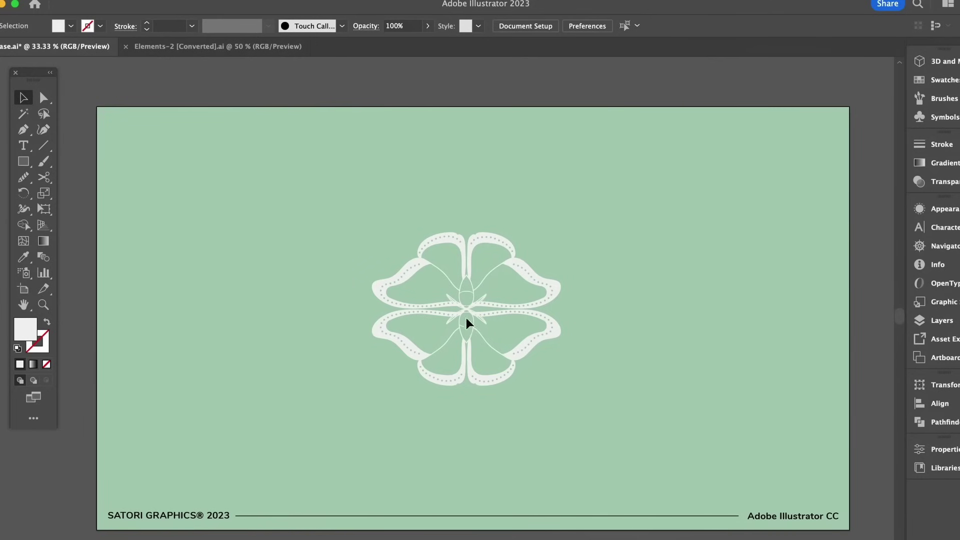
Switch to Outline view and marquee-select the anchor points where the lines cross
scroll(465, 322, up, 5)
scroll(548, 315, up, 2)
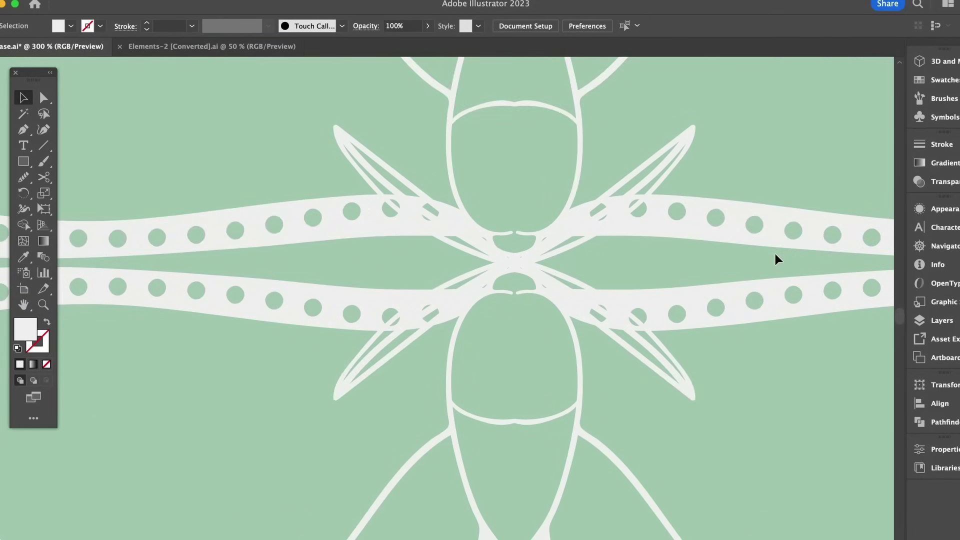
key(super+y)
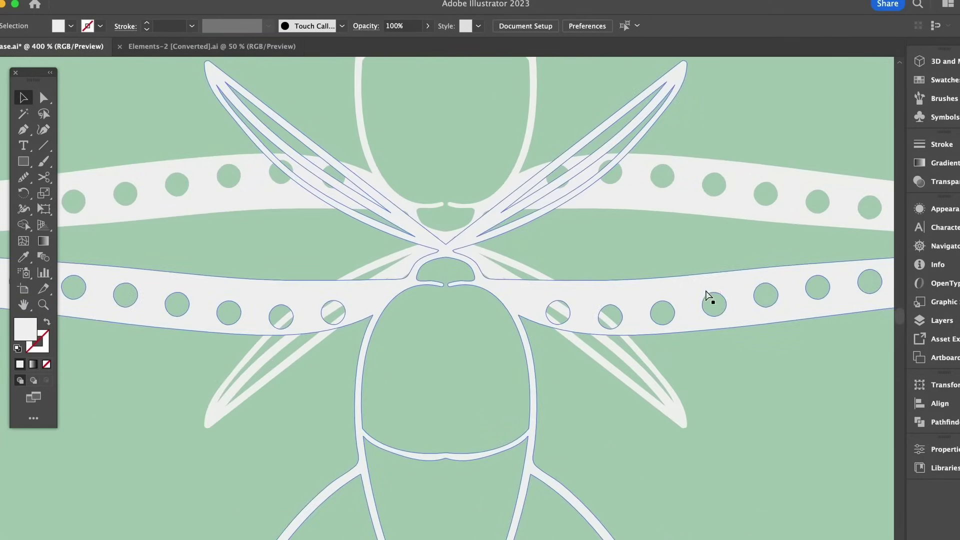
scroll(434, 252, up, 3)
scroll(434, 253, up, 6)
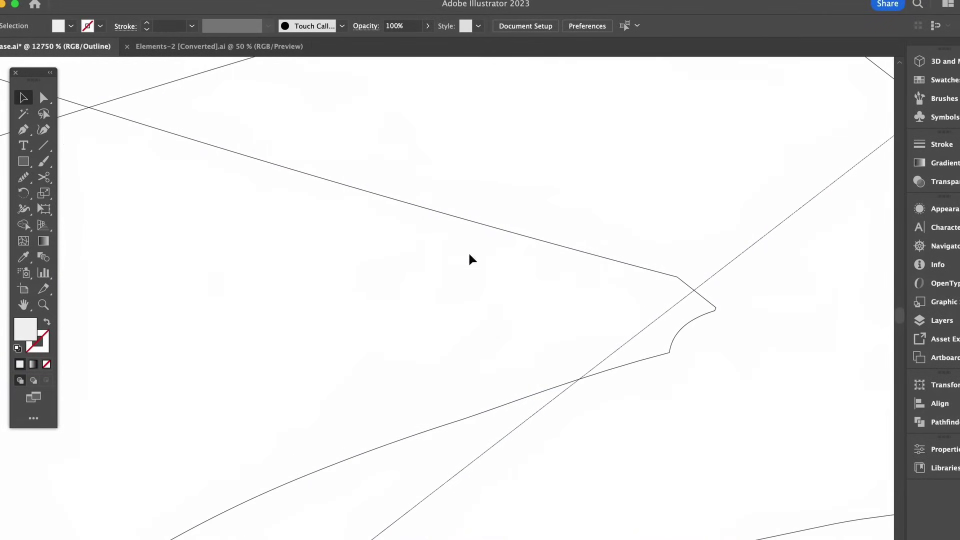
mouse_move(587, 327)
scroll(588, 326, down, 3)
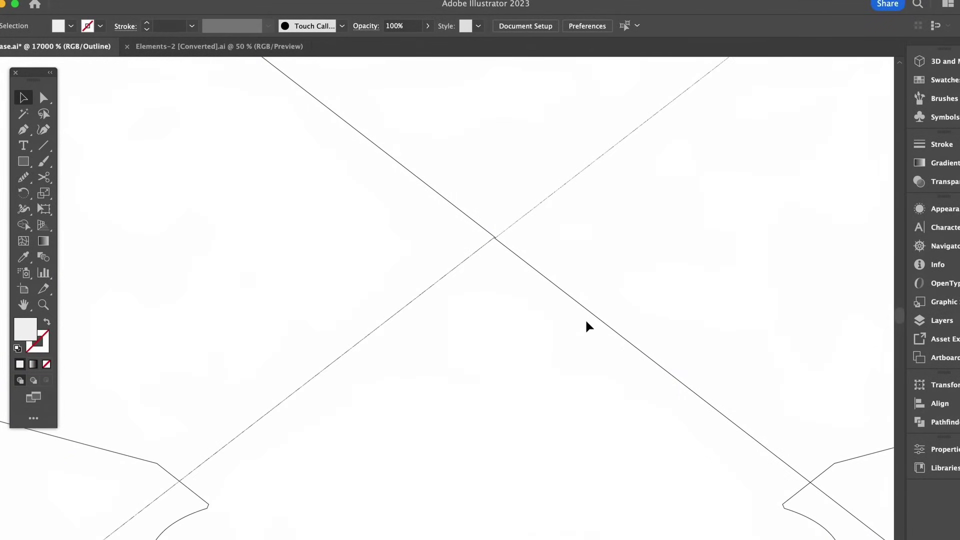
scroll(589, 327, down, 2)
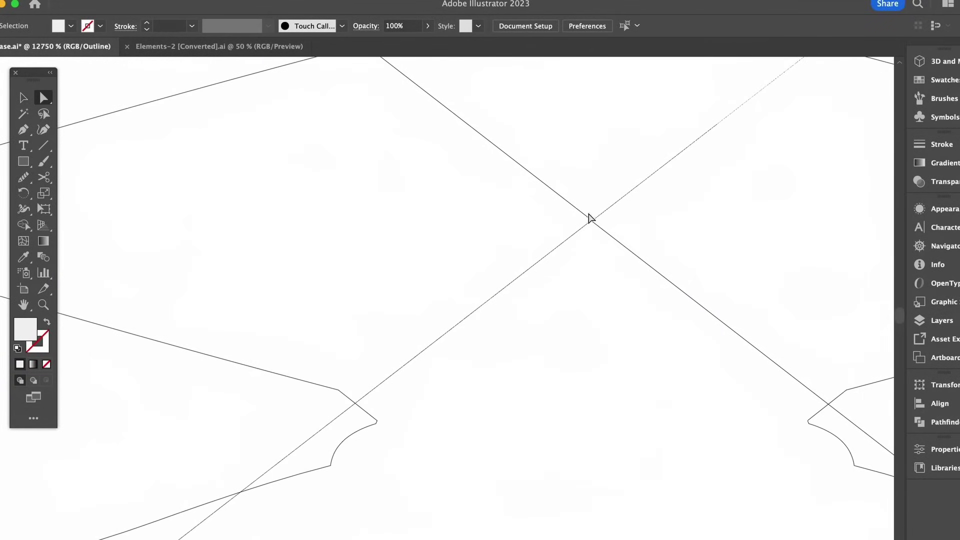
drag(553, 206, 596, 232)
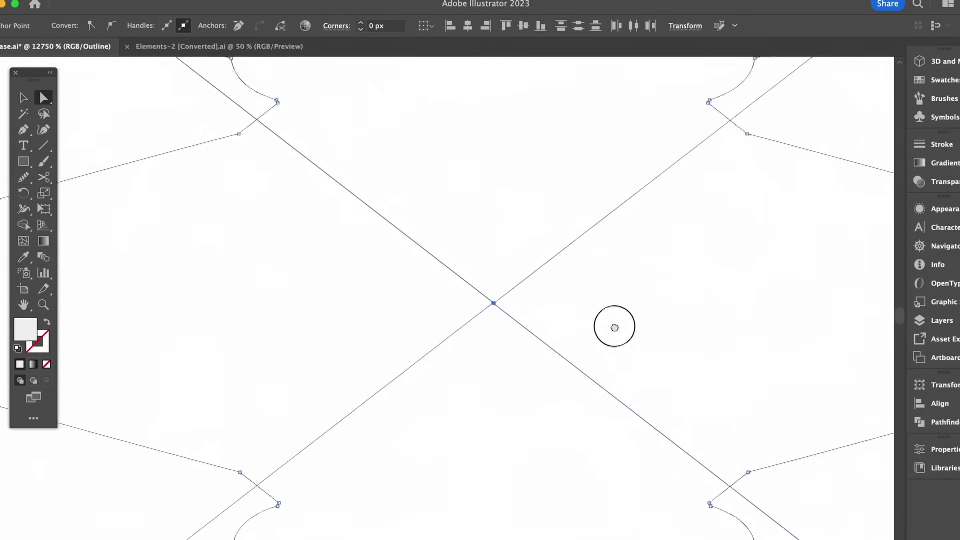
Average the selected anchors with Object > Path > Average, then drag the upper moth half upward
scroll(615, 327, right, 2)
click(135, 0)
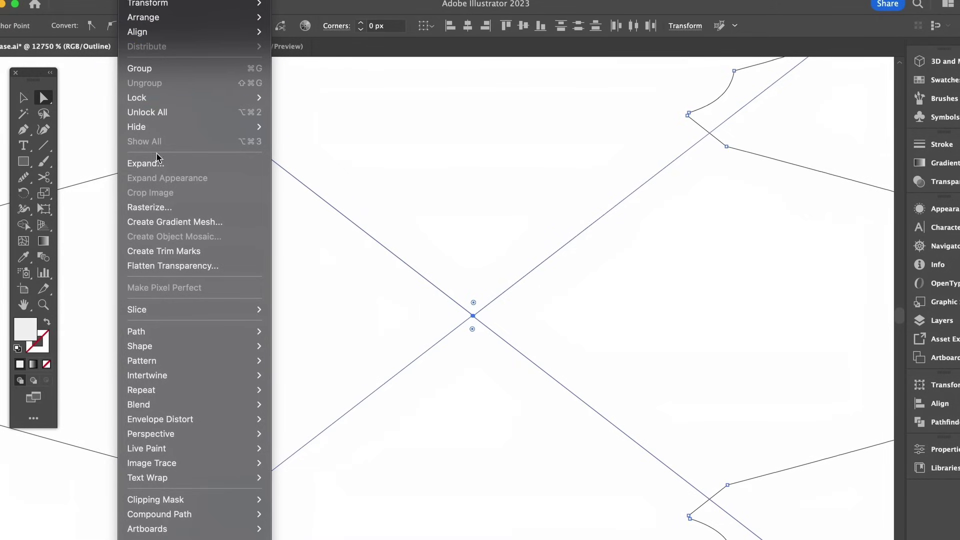
mouse_move(161, 331)
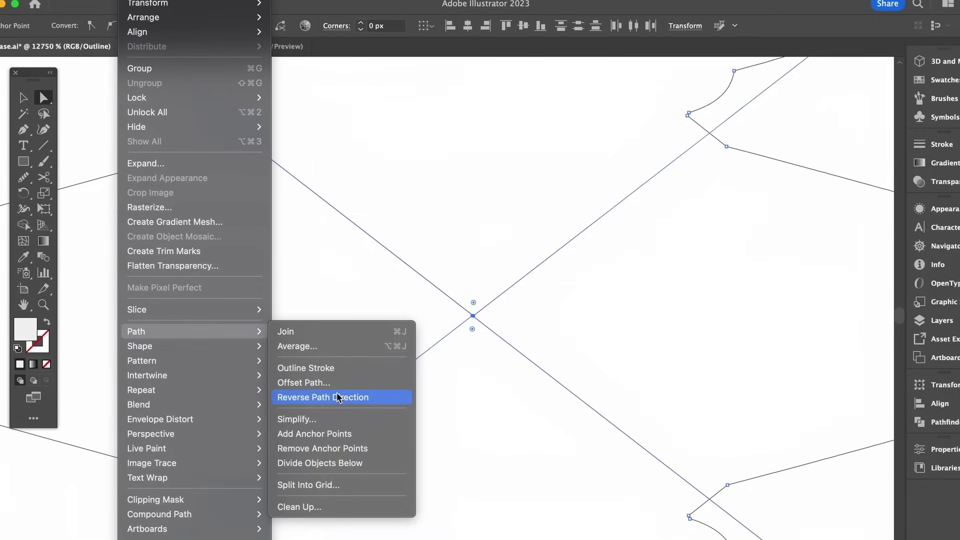
click(353, 346)
drag(648, 227, 710, 216)
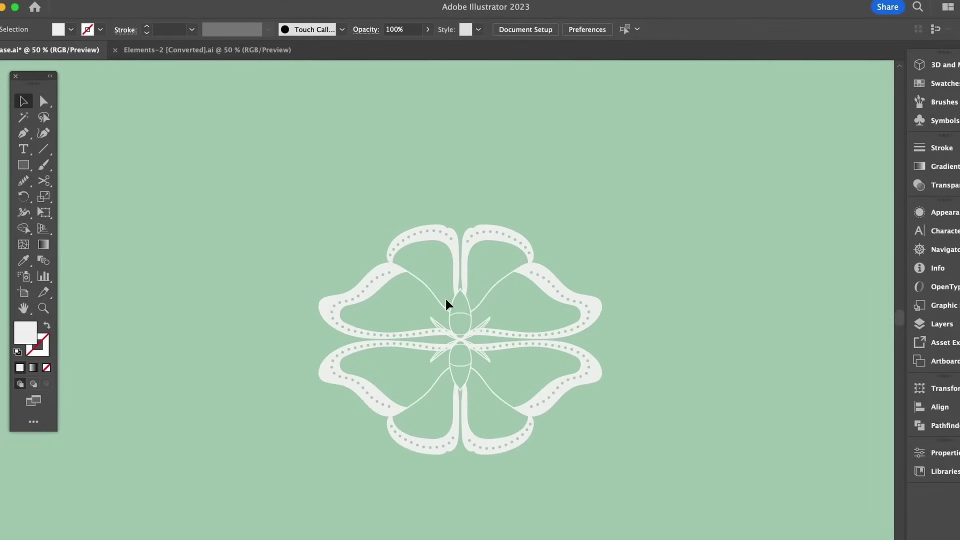
drag(446, 299, 469, 218)
click(659, 296)
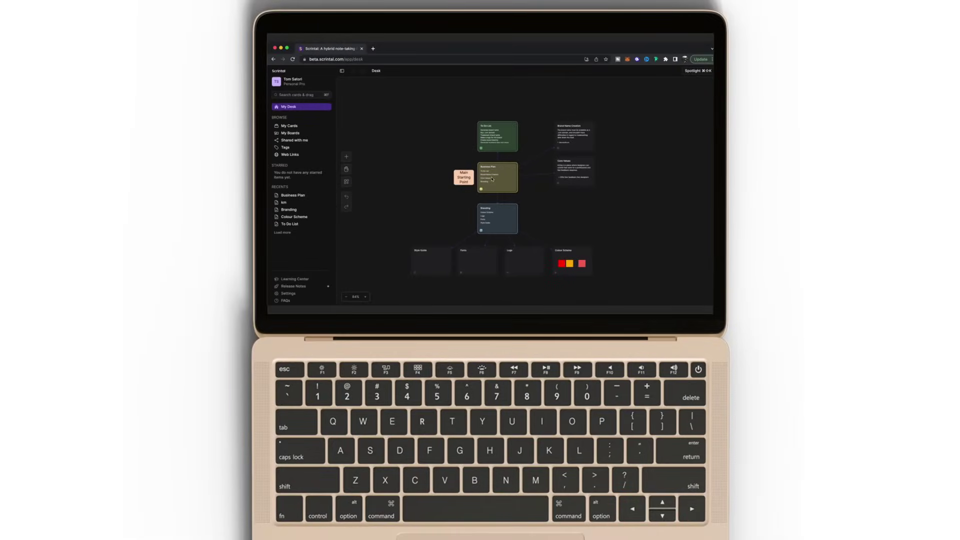
scroll(492, 179, up, 5)
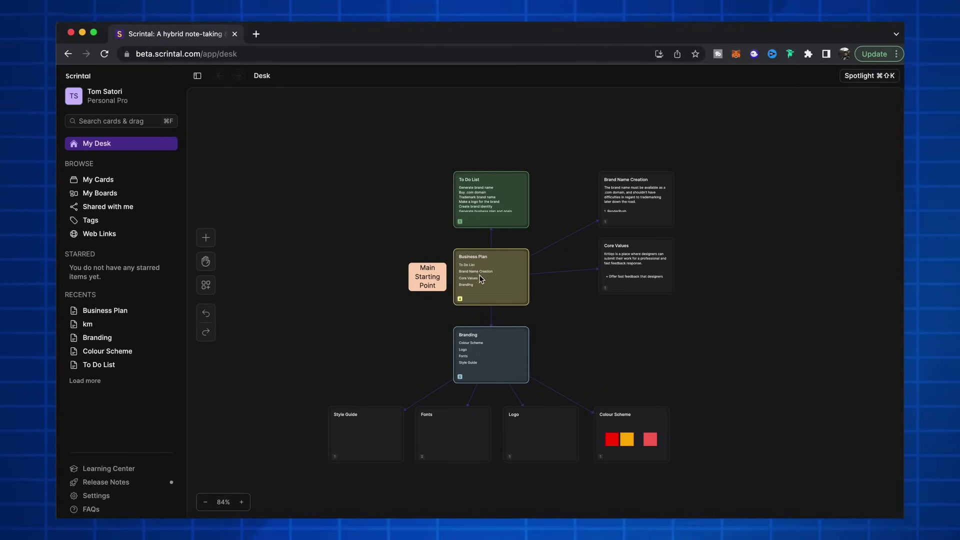
In the Business Plan card, add a line below Branding linking to a new card named 'process'
scroll(479, 275, up, 10)
scroll(480, 275, down, 5)
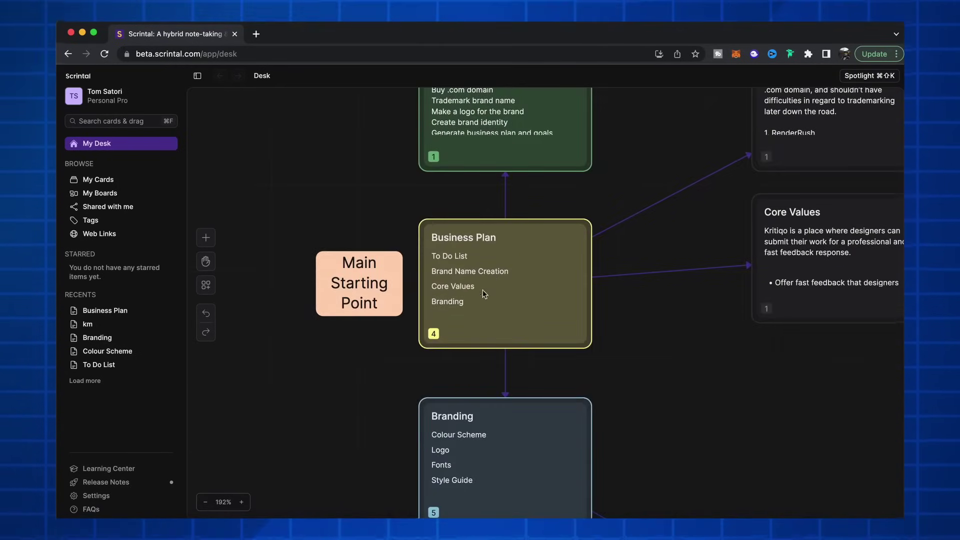
click(503, 290)
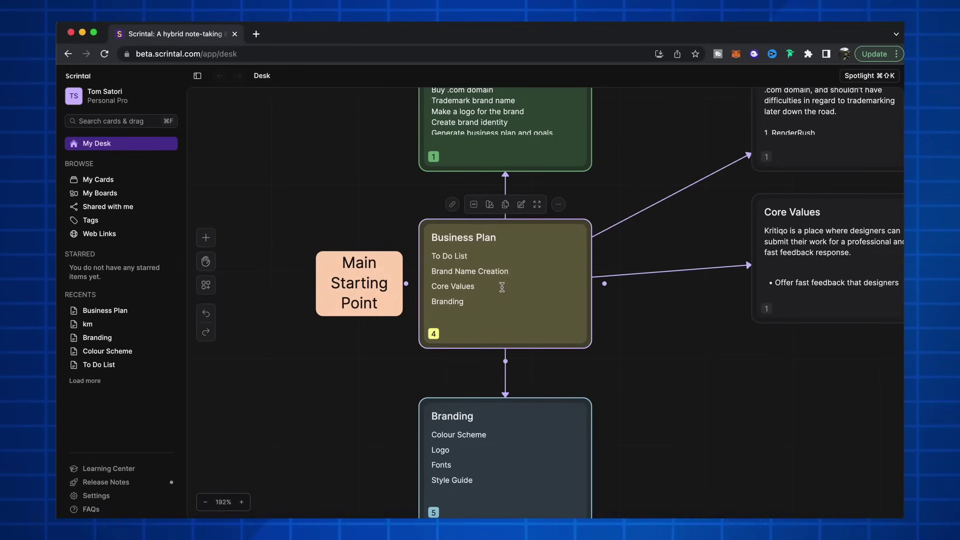
click(502, 287)
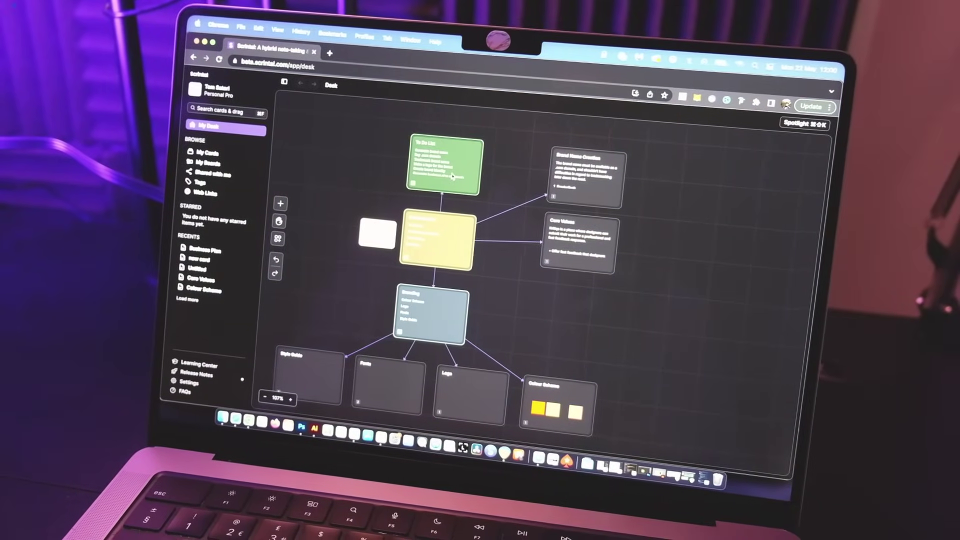
click(440, 172)
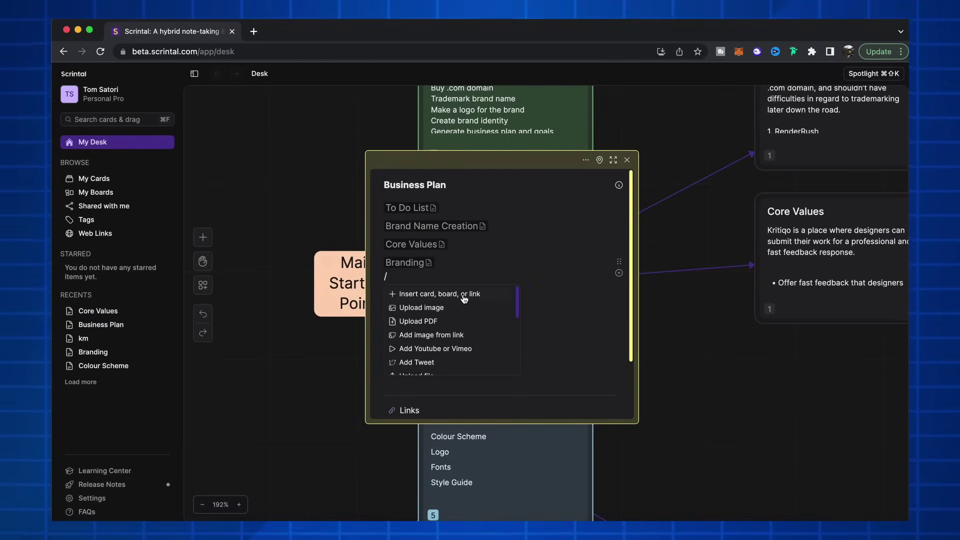
double_click(465, 298)
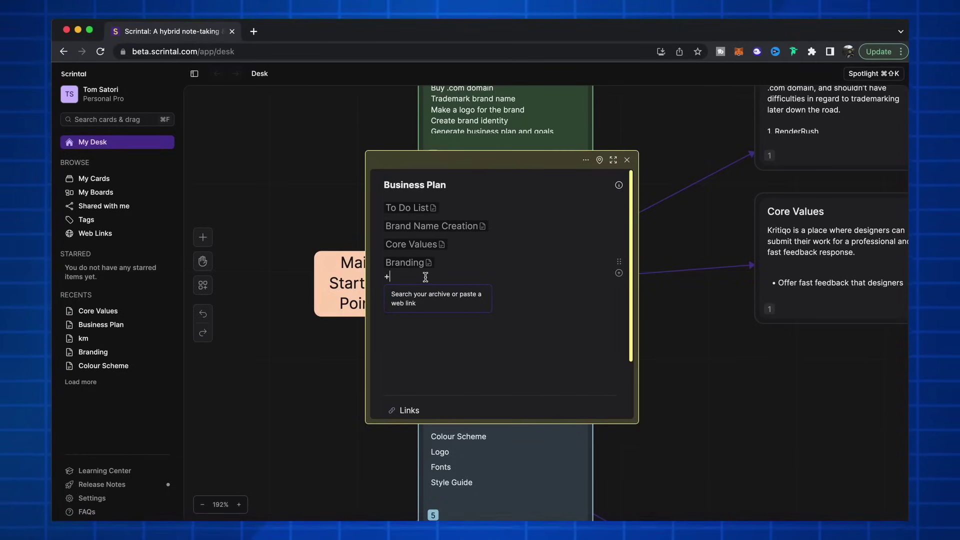
text(process)
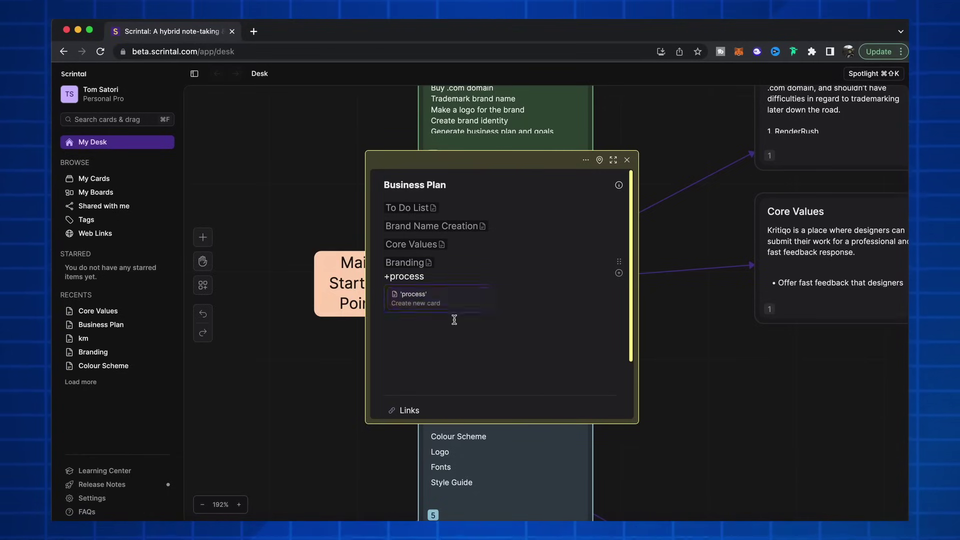
click(453, 300)
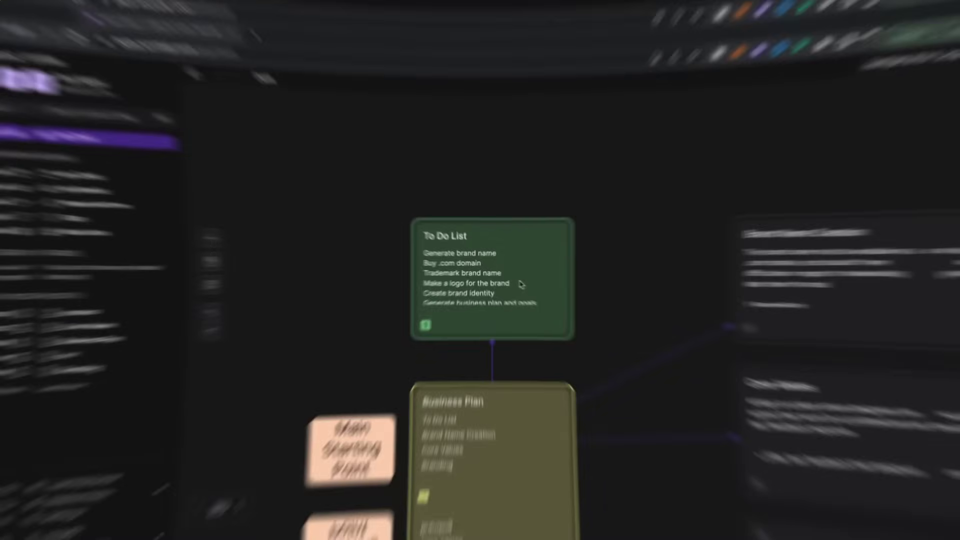
Create and link a card called 'new card' from Business Plan, then close its side panel
click(520, 284)
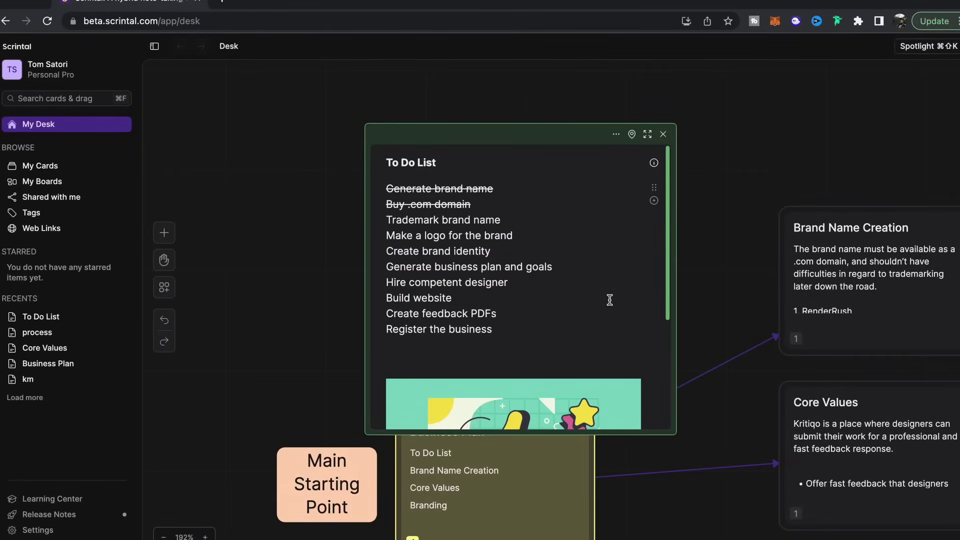
scroll(610, 299, down, 4)
scroll(602, 326, up, 4)
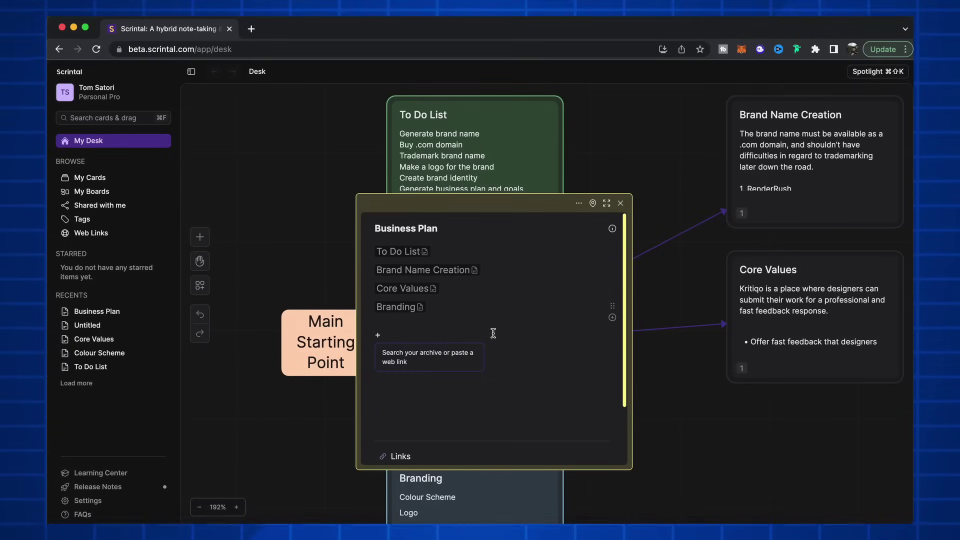
text(new ca)
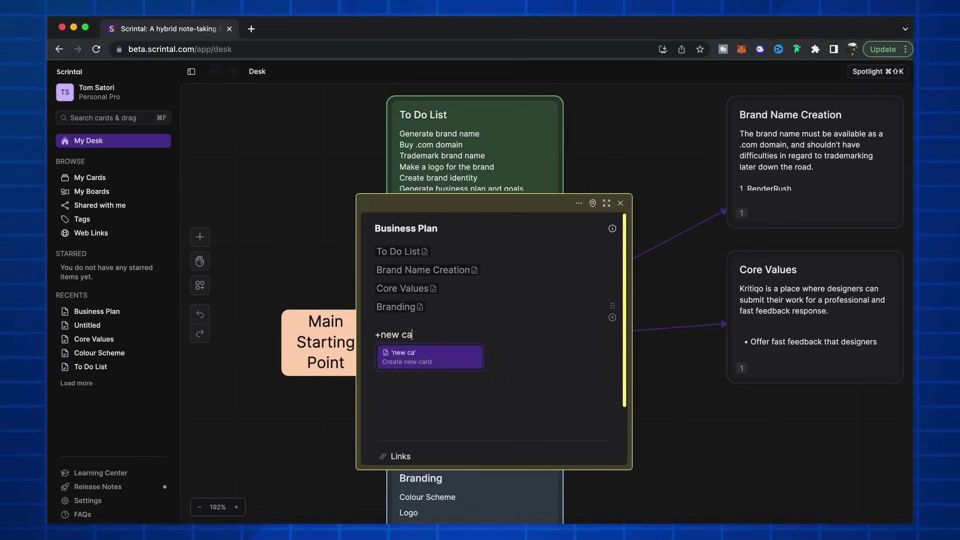
text(rd)
key(Return)
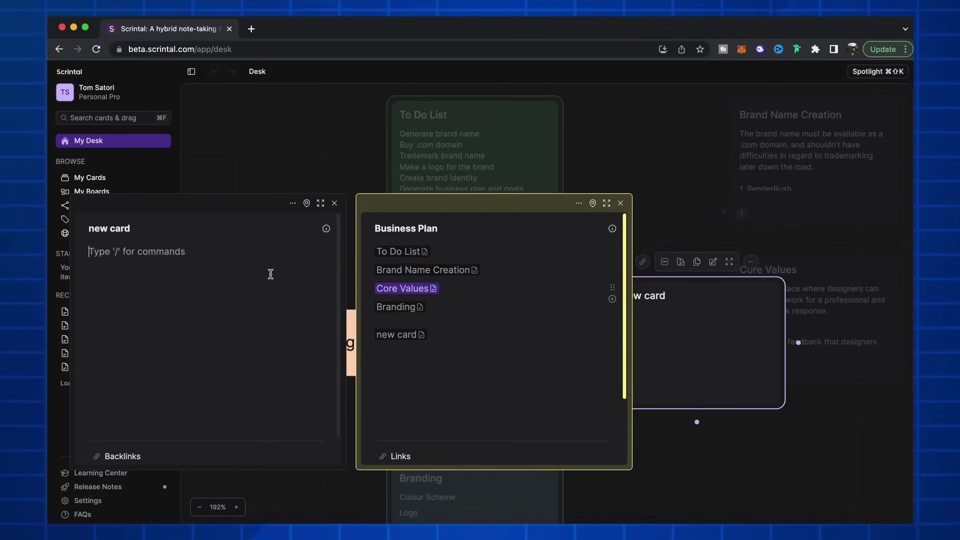
click(335, 204)
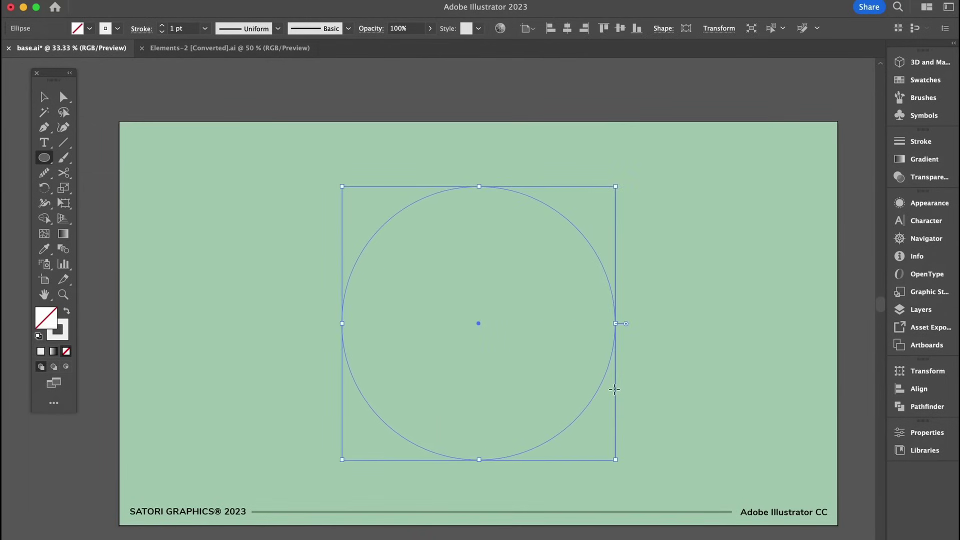
Give the circle an 80 pt stroke and cut away its right half with Scissors
click(205, 28)
click(222, 322)
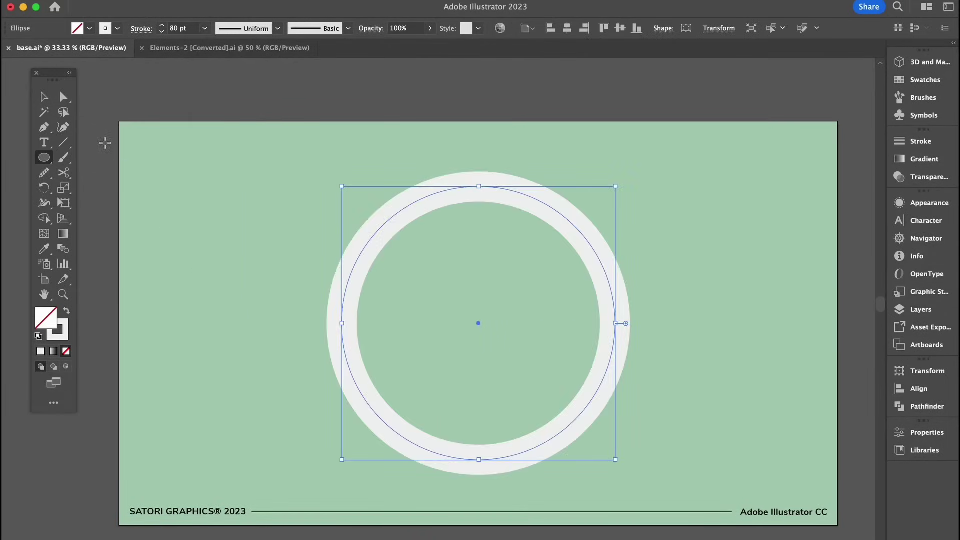
key(v)
click(363, 228)
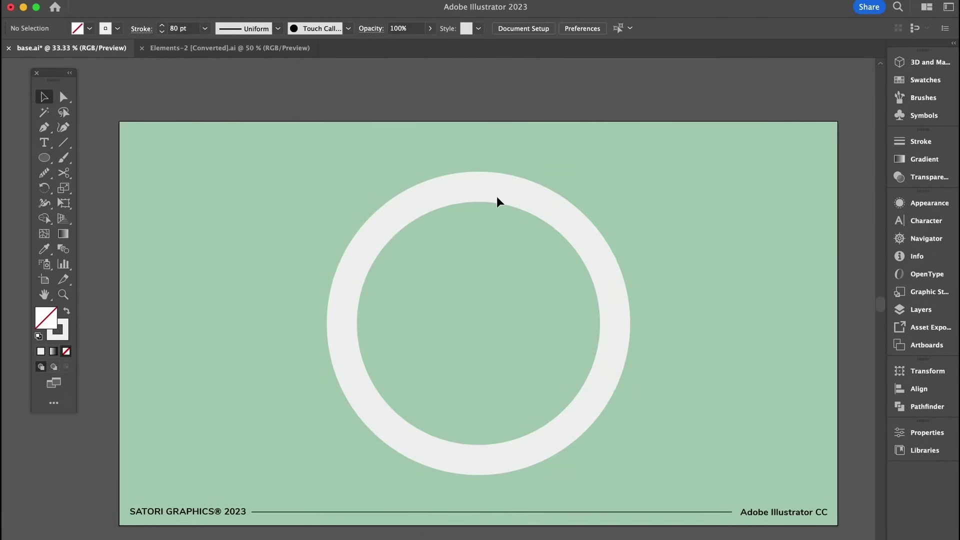
click(498, 202)
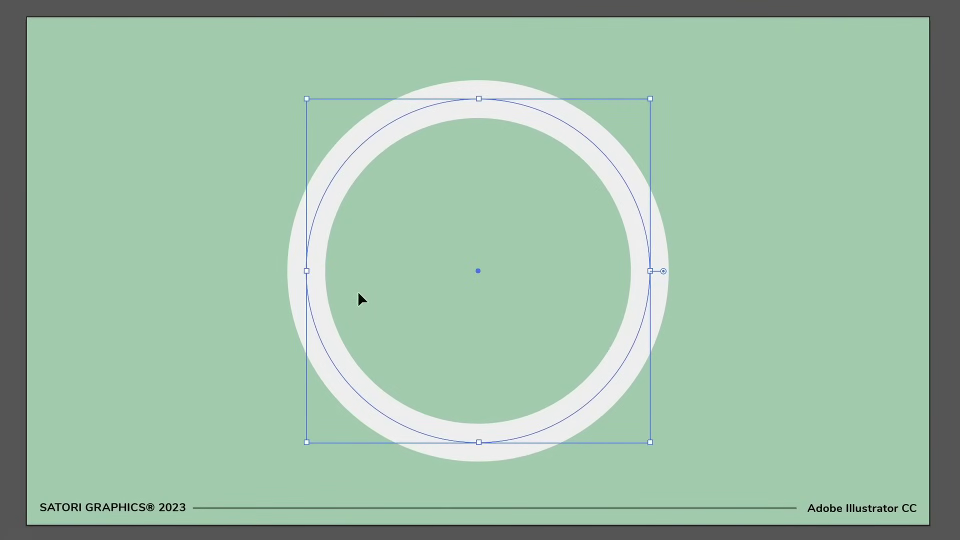
key(c)
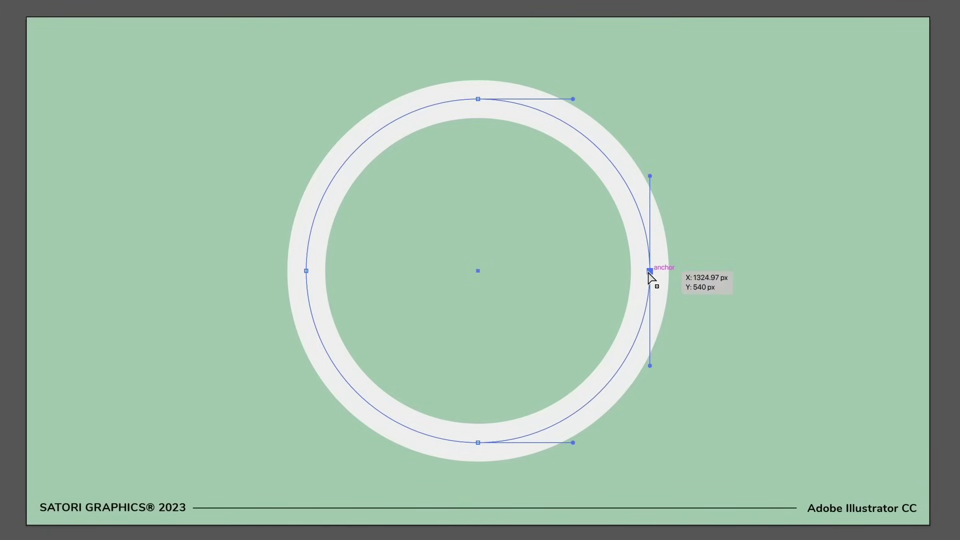
key(Delete)
Rotate the half-ring 90° into an upward dome and move it right to centre it
key(v)
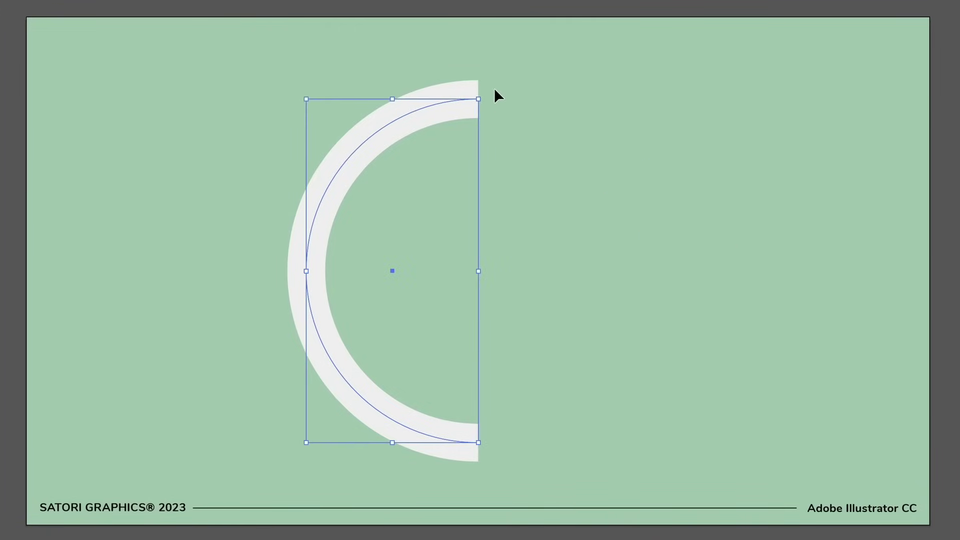
drag(487, 99, 547, 312)
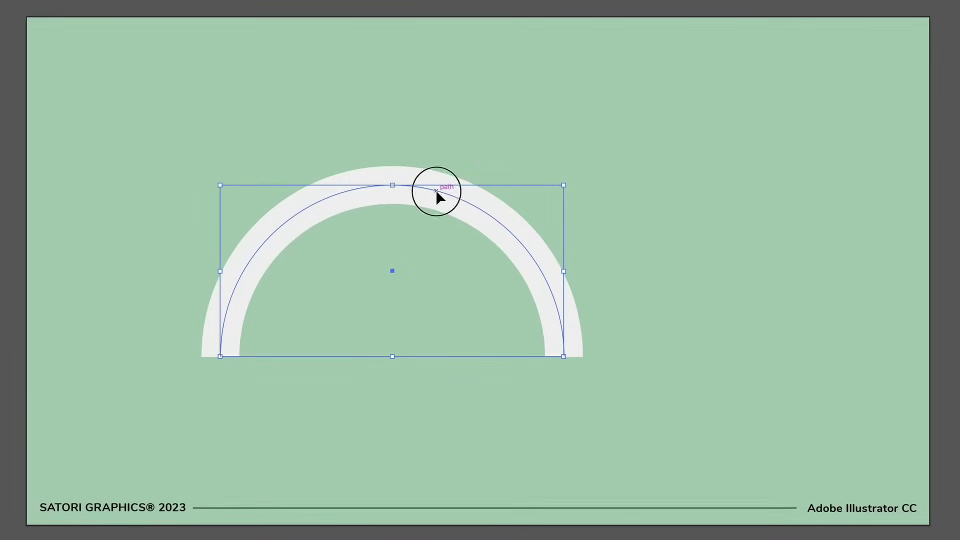
drag(436, 190, 521, 189)
click(508, 134)
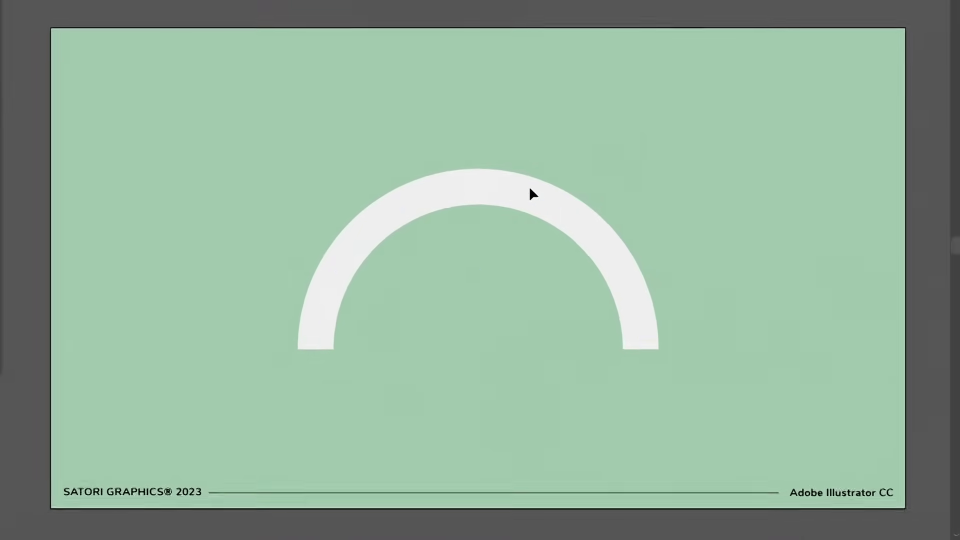
click(529, 189)
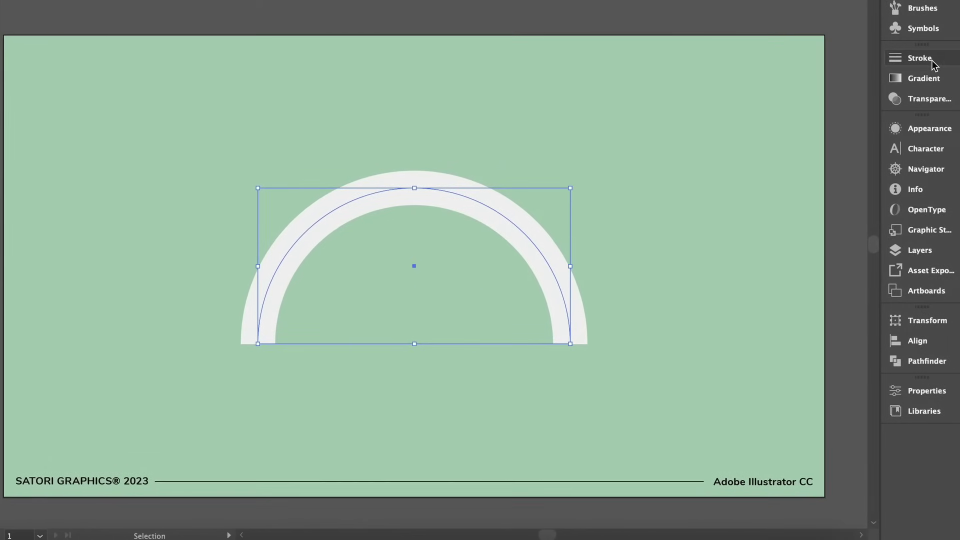
click(920, 58)
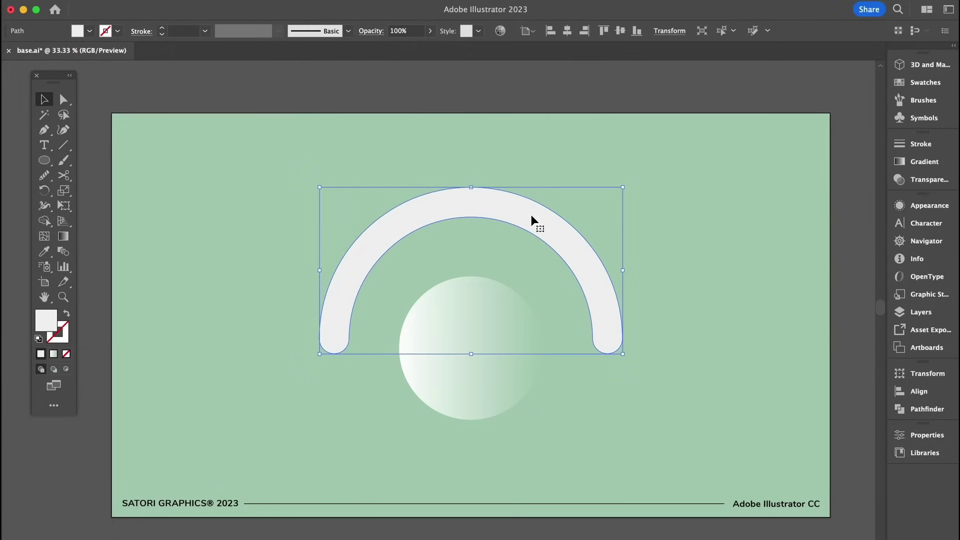
Copy the circle's gradient onto the arc with the Eyedropper
key(i)
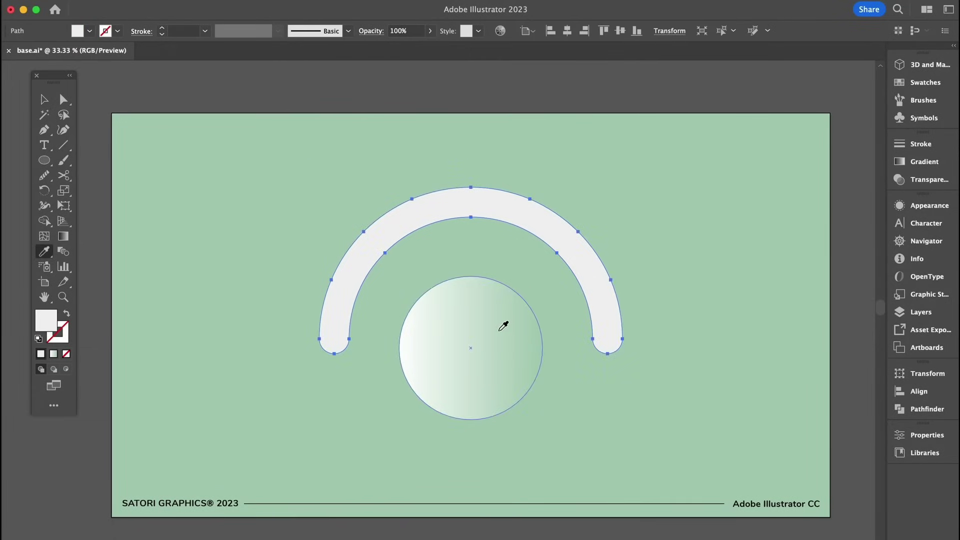
click(504, 326)
key(v)
click(725, 264)
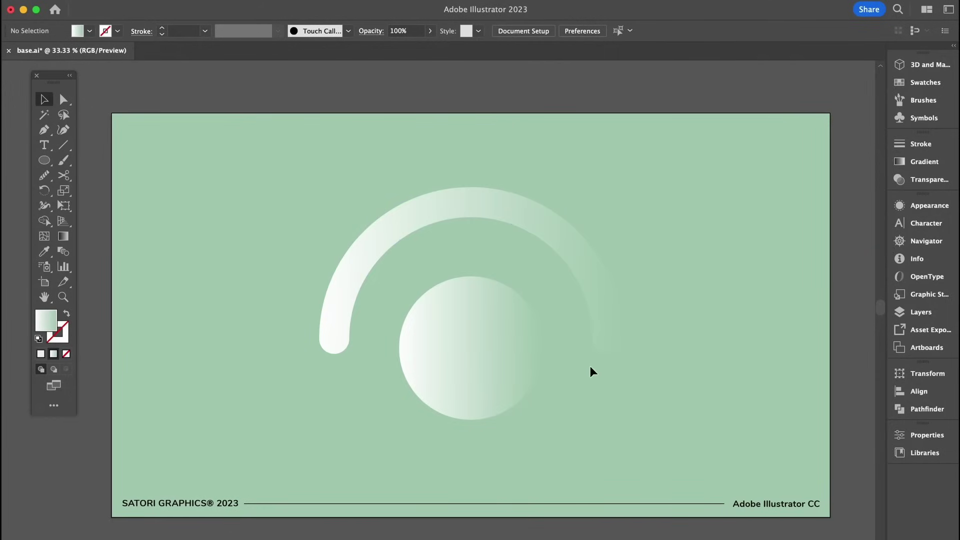
Sample several spots on the gradient circle to give the arc a faint pale green flat colour
click(490, 205)
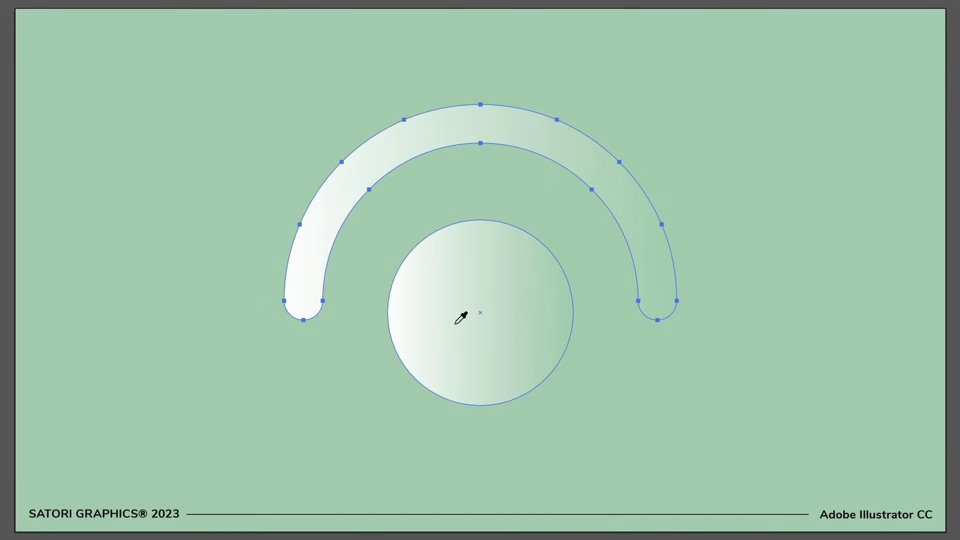
shift+click(408, 325)
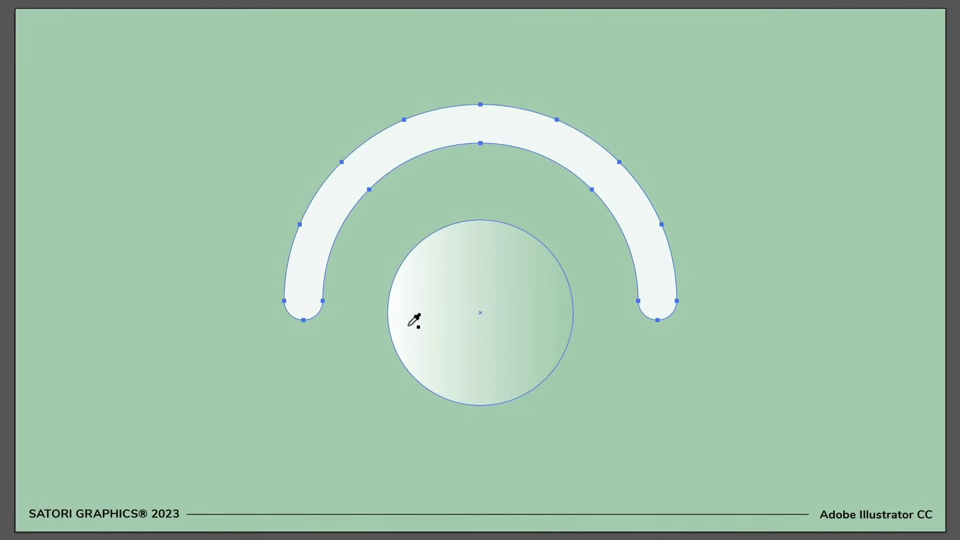
shift+click(440, 317)
shift+click(478, 303)
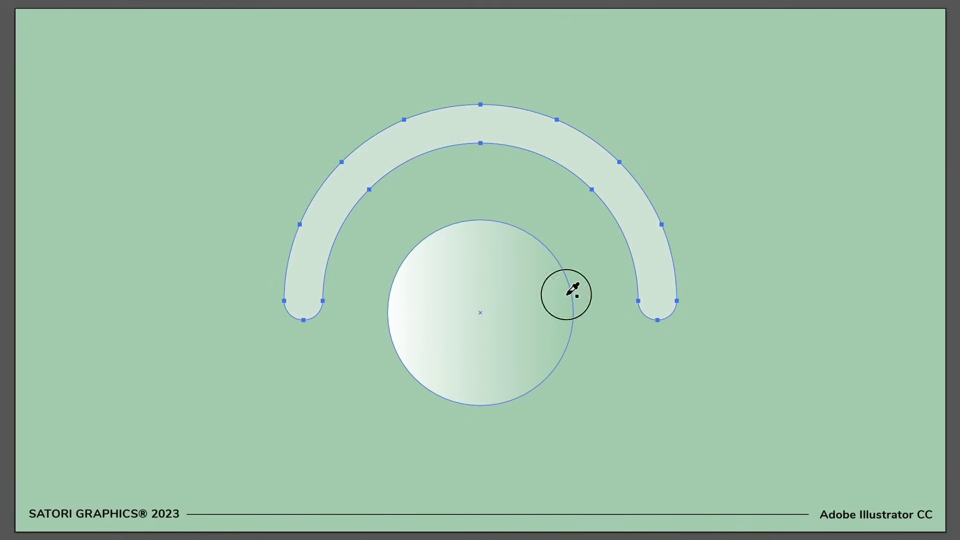
shift+click(568, 295)
shift+click(528, 299)
shift+click(560, 309)
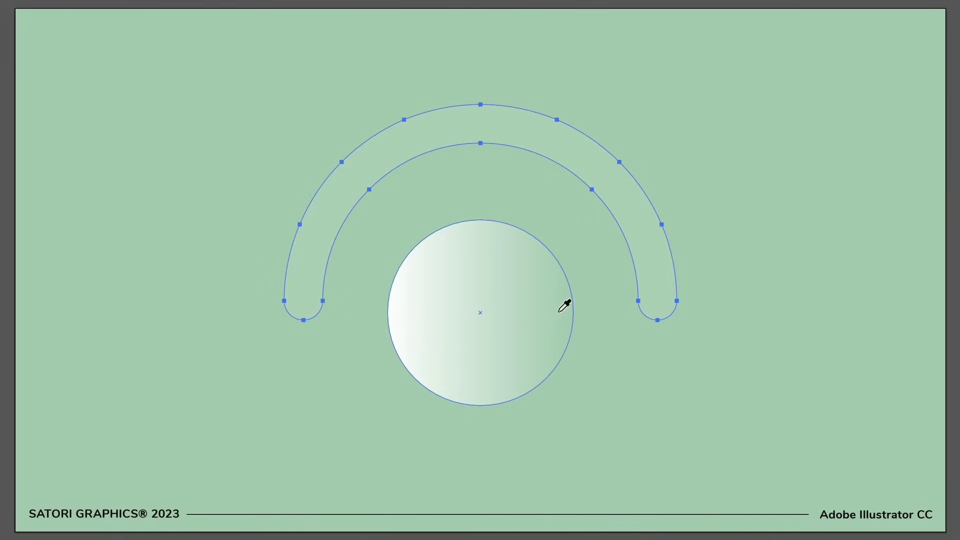
key(v)
click(680, 421)
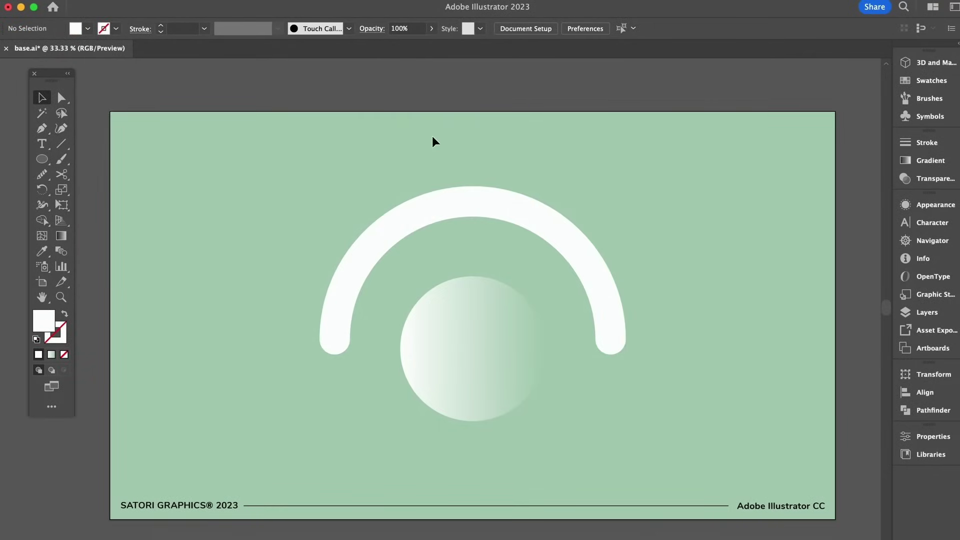
Redraw the gradient diagonally across the selected arc and circle
drag(365, 133, 587, 391)
key(g)
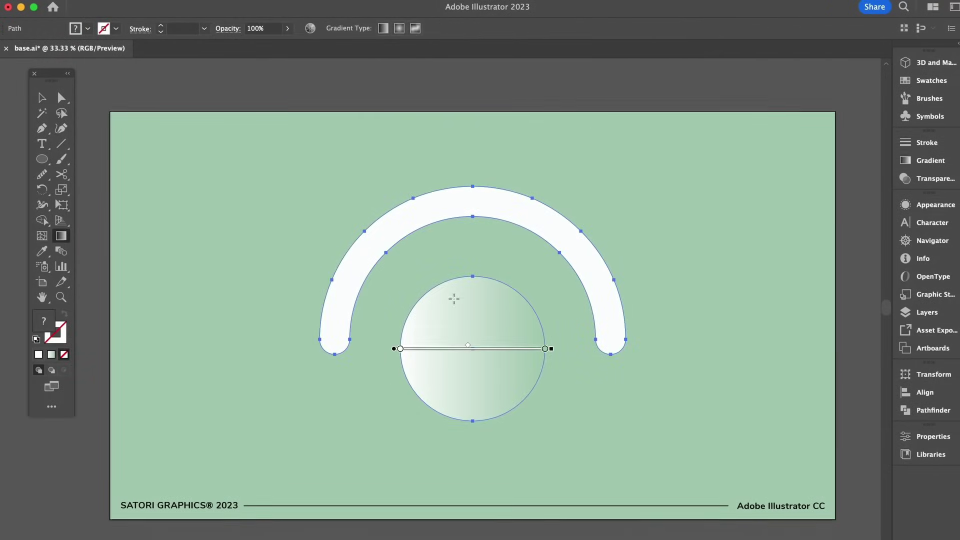
drag(325, 299, 782, 452)
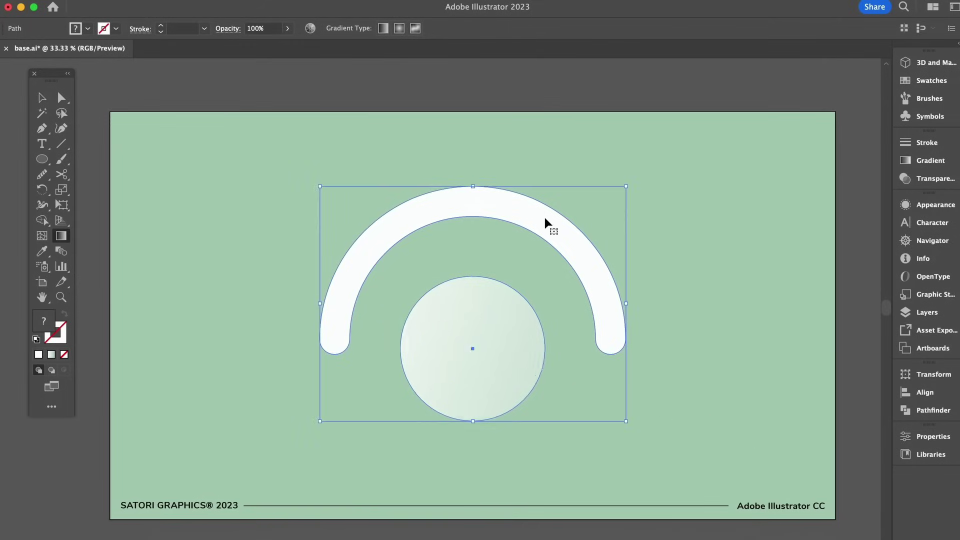
key(v)
click(568, 261)
Merge the arc and circle into one compound shape via the Pathfinder menu
click(442, 386)
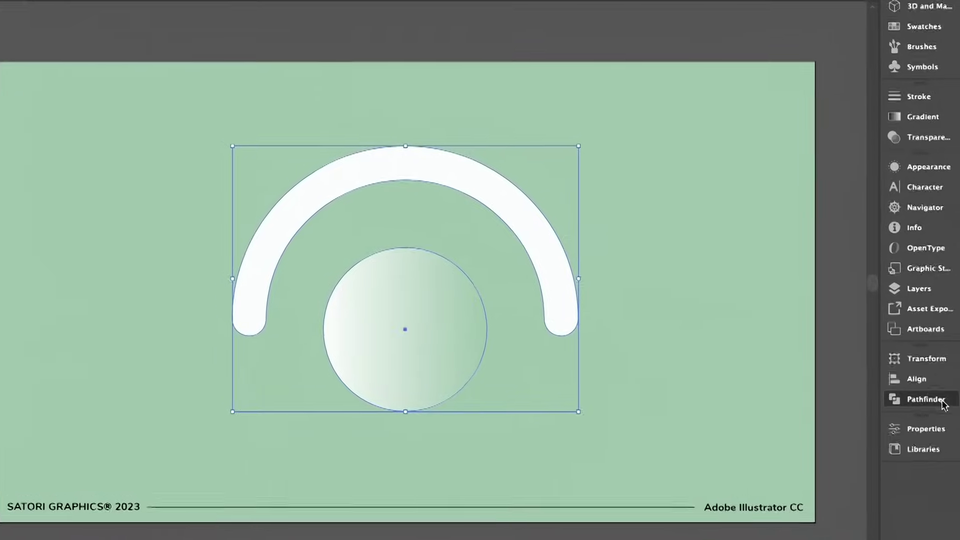
click(923, 410)
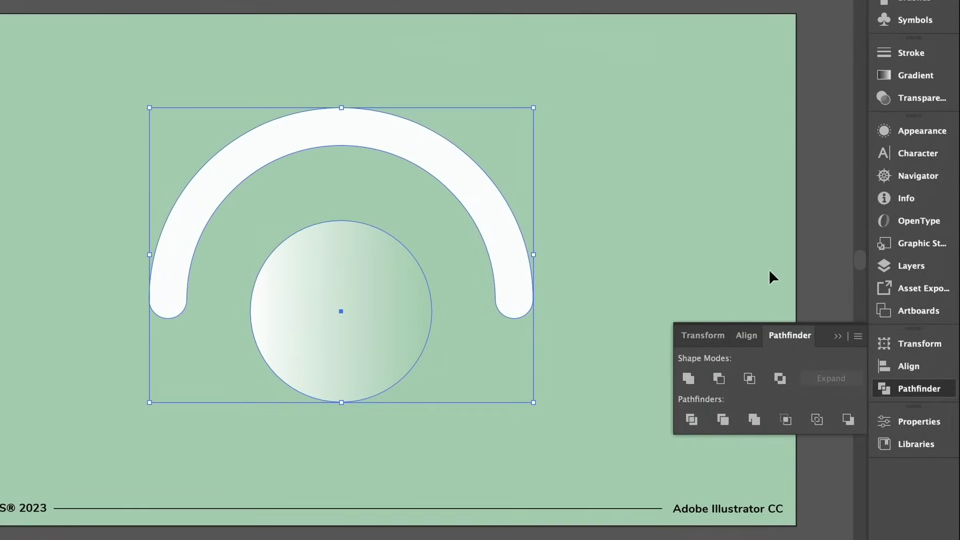
click(859, 339)
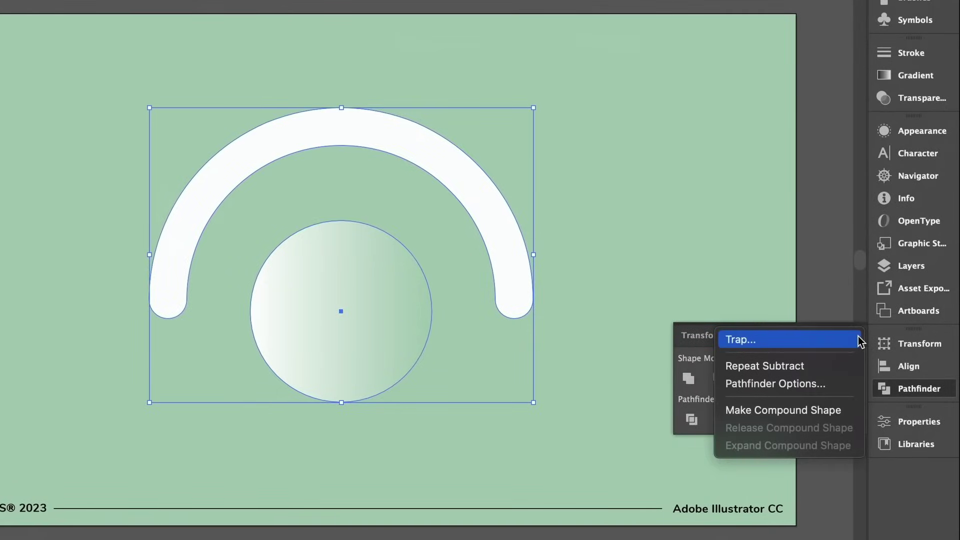
click(816, 412)
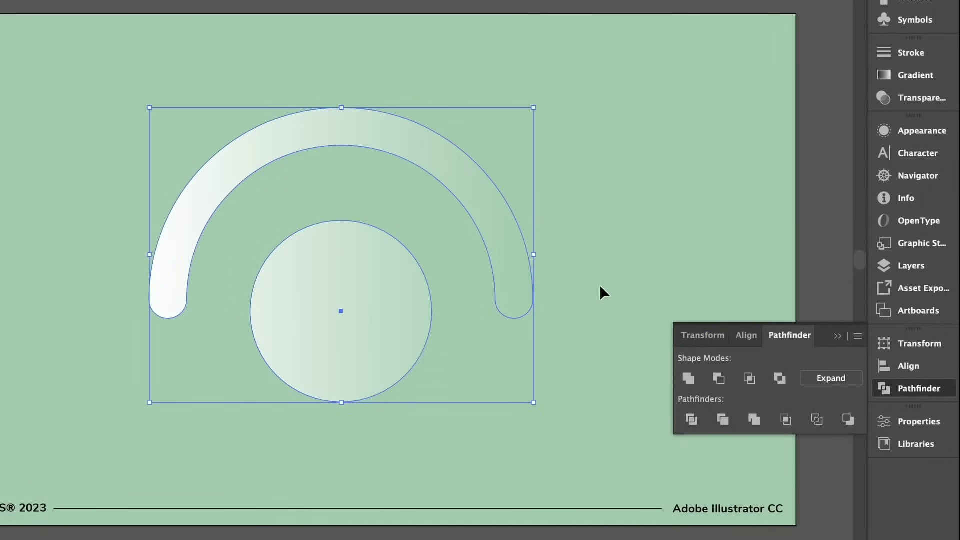
click(645, 236)
click(347, 141)
Run the compound shape's gradient vertically from the arc's top to the circle's centre
key(g)
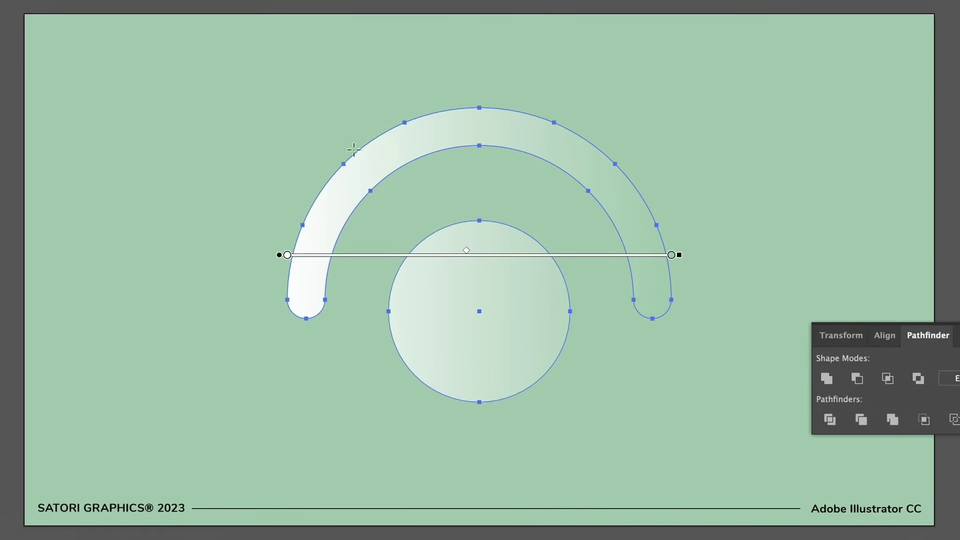
drag(308, 133, 407, 102)
drag(485, 68, 495, 295)
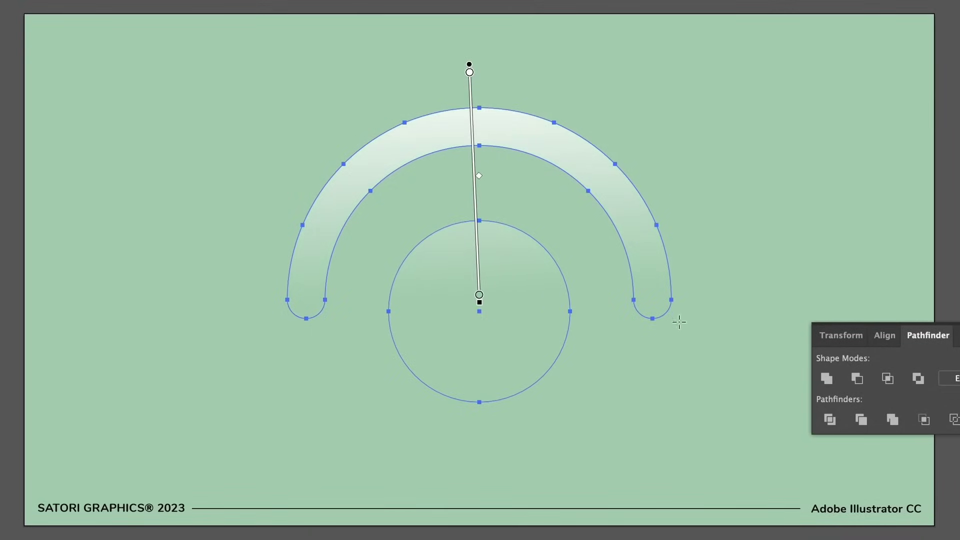
click(693, 409)
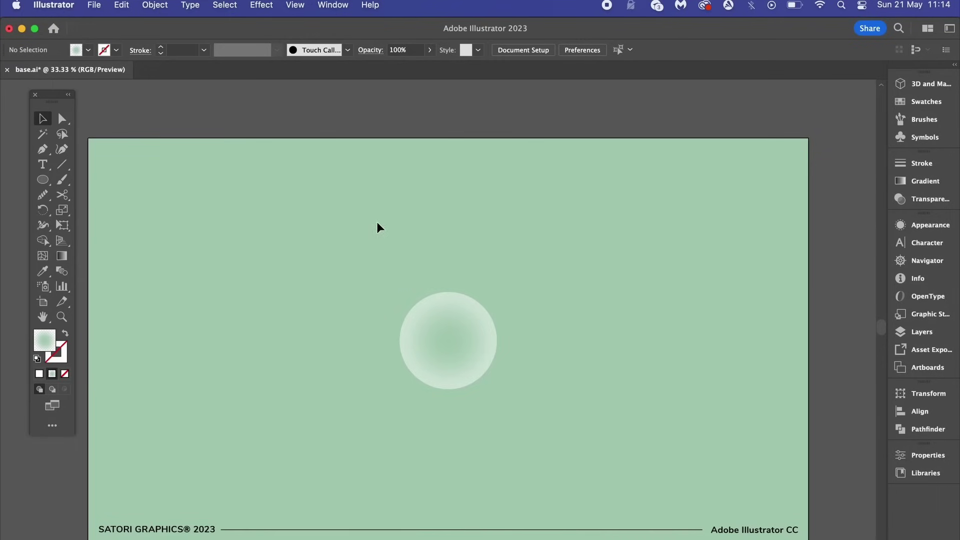
Select the circle and double its width in Properties with *2
key(super+a)
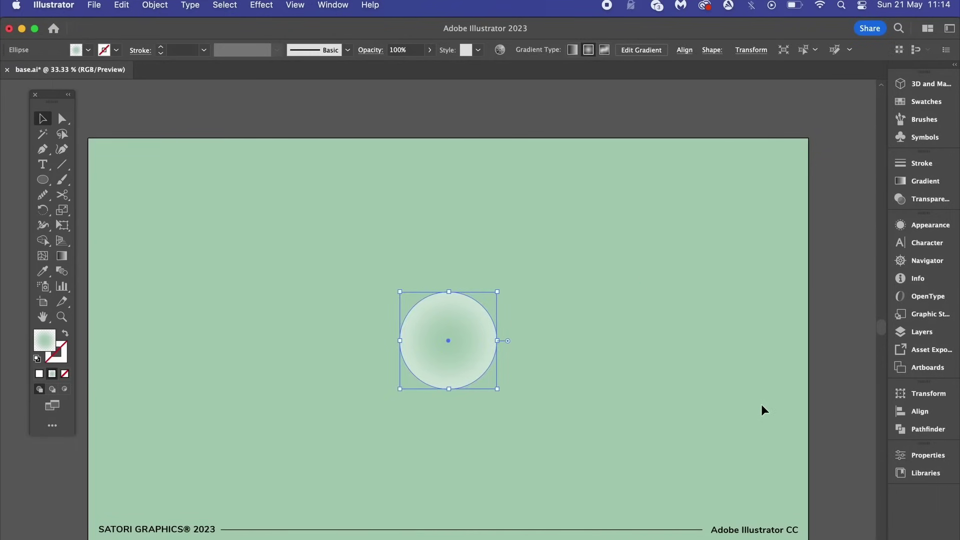
click(923, 455)
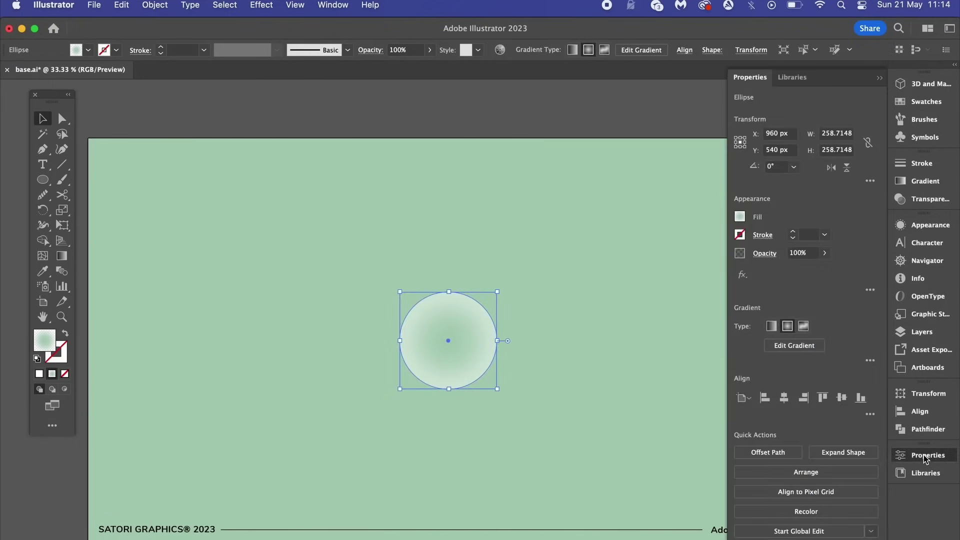
click(833, 133)
key(End)
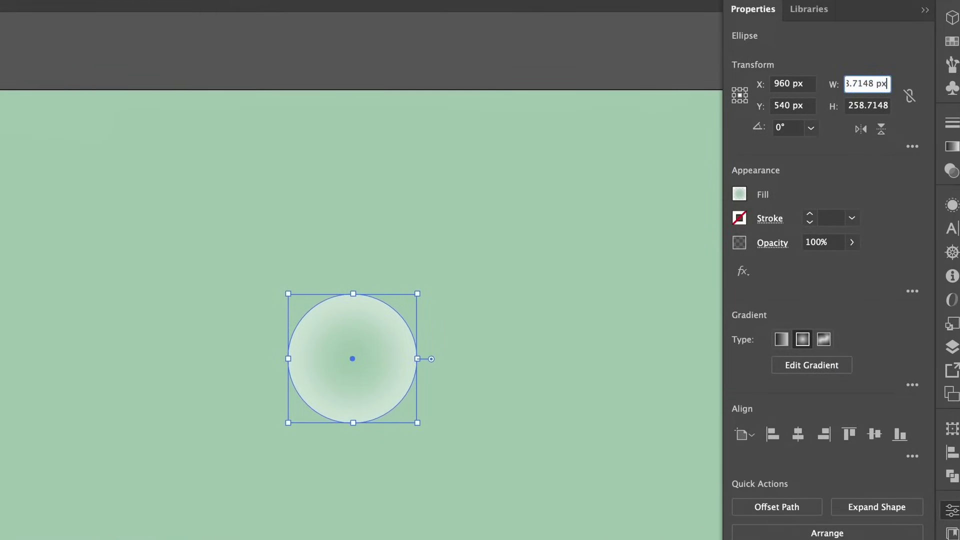
text(*2)
key(Return)
Divide height and width by 4, leaving the circle 129.3574 px square
click(864, 106)
key(End)
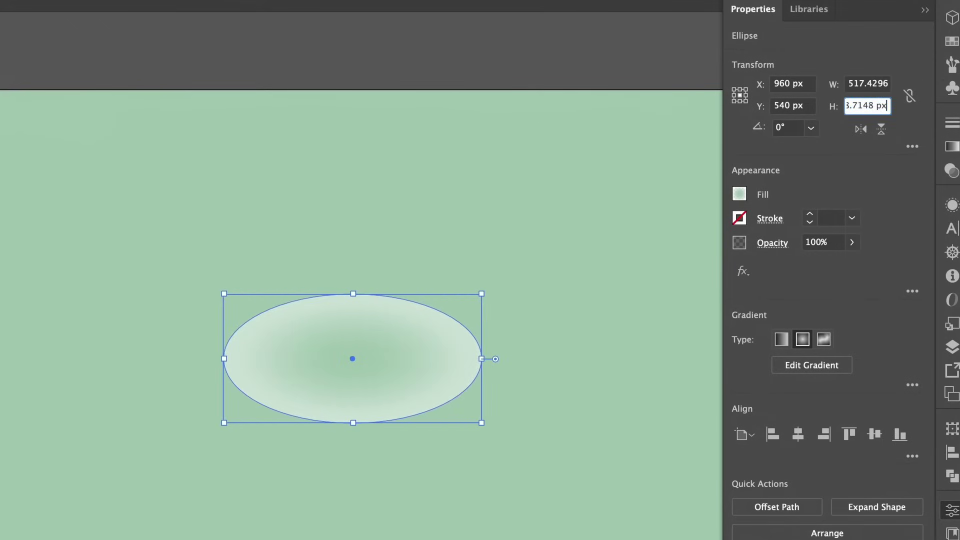
key(Return)
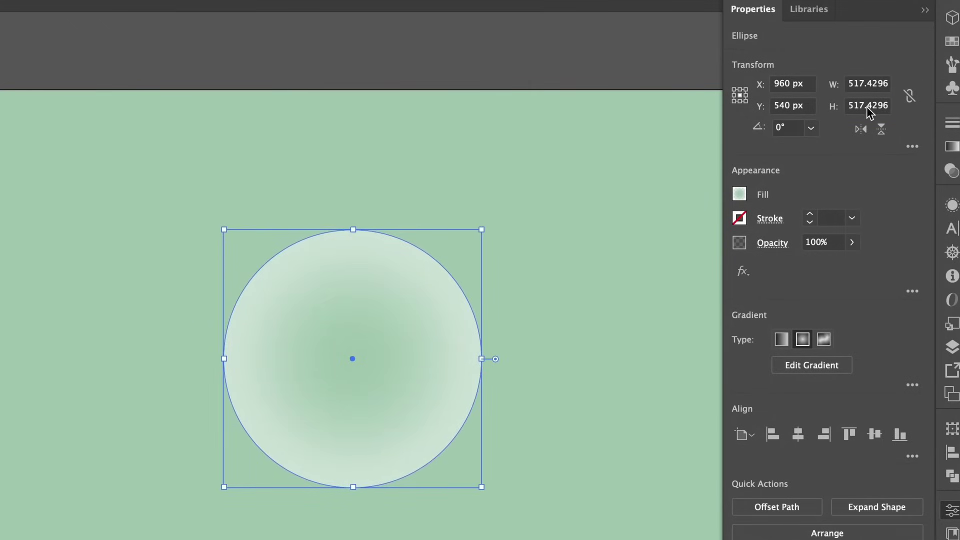
text(/4)
key(Return)
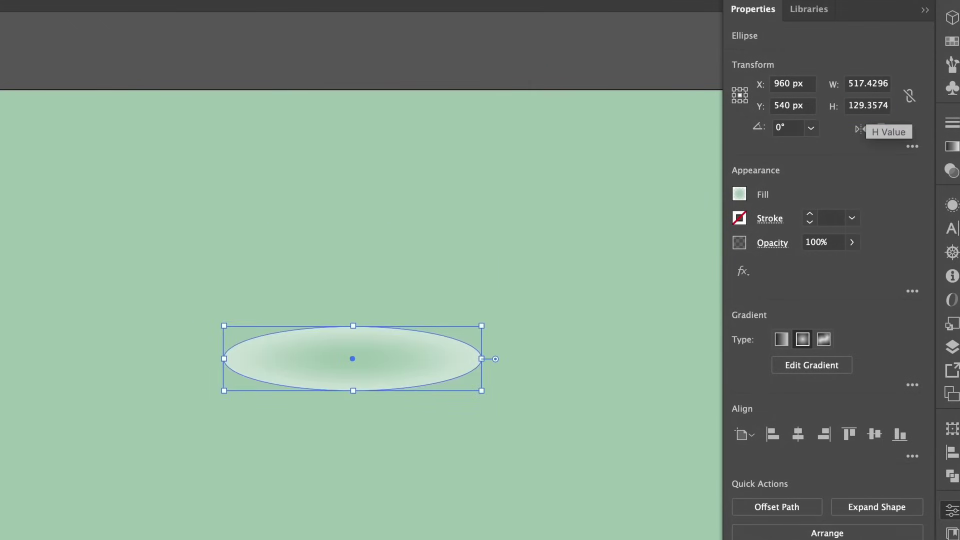
click(867, 83)
text(/4)
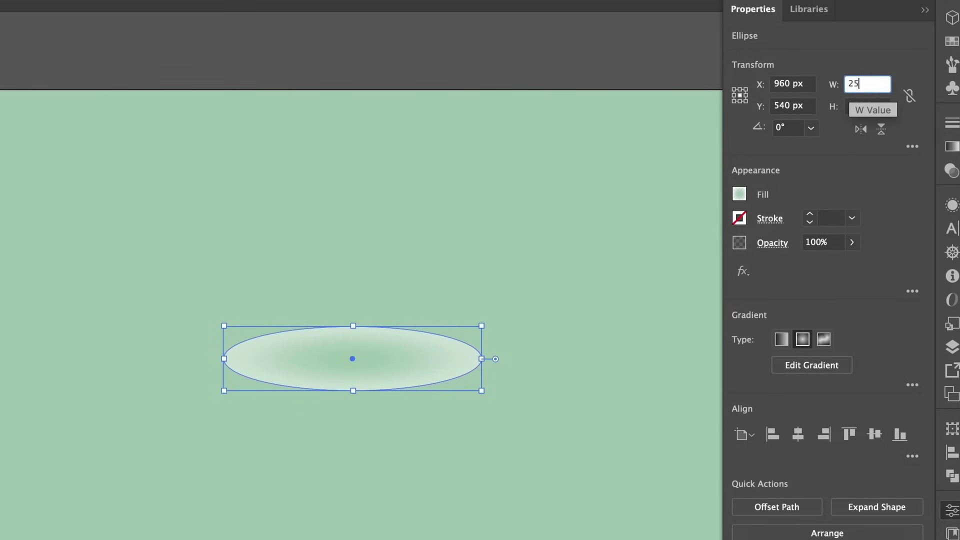
key(Return)
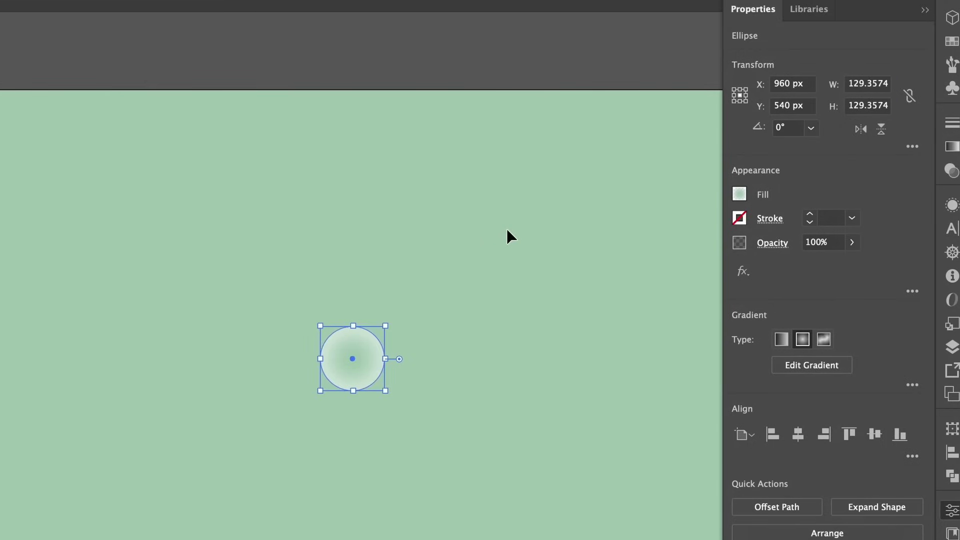
click(506, 230)
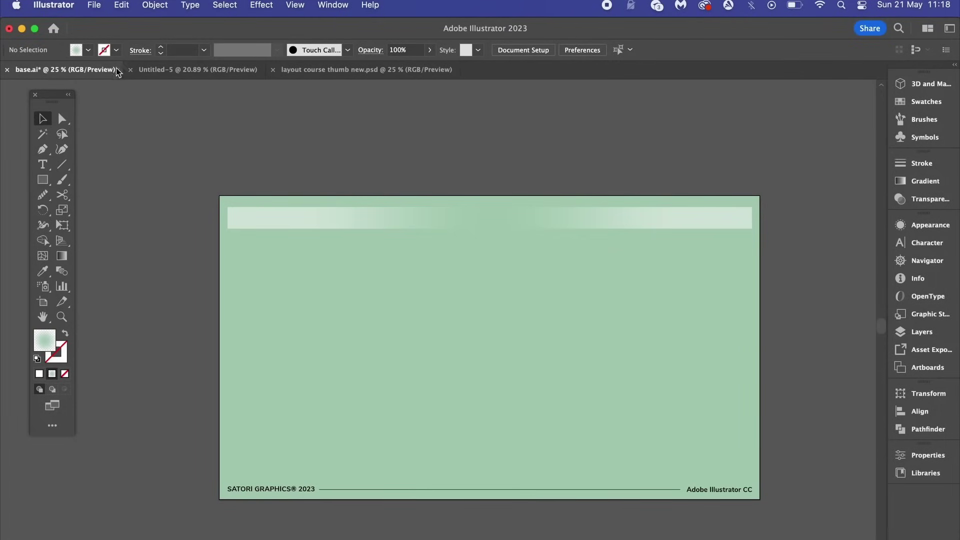
click(210, 73)
click(345, 75)
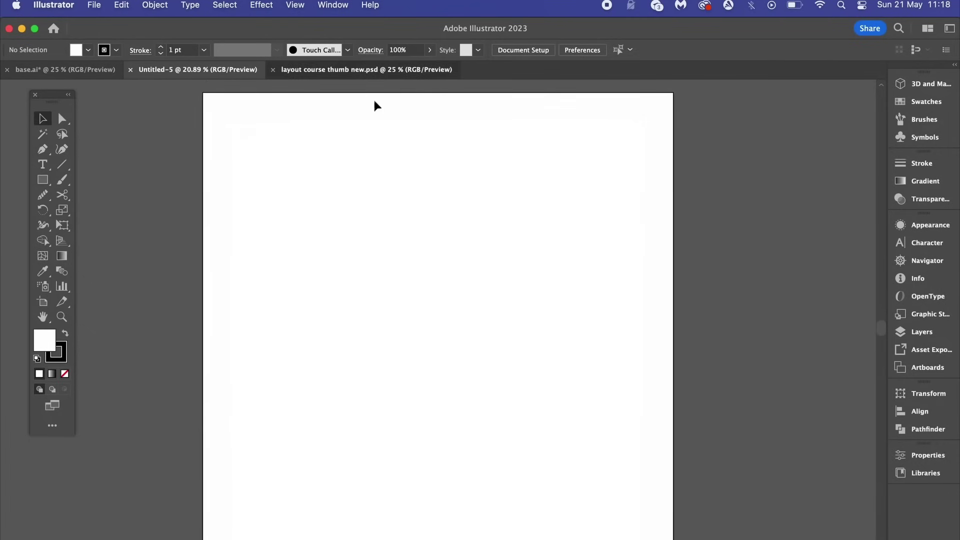
click(77, 71)
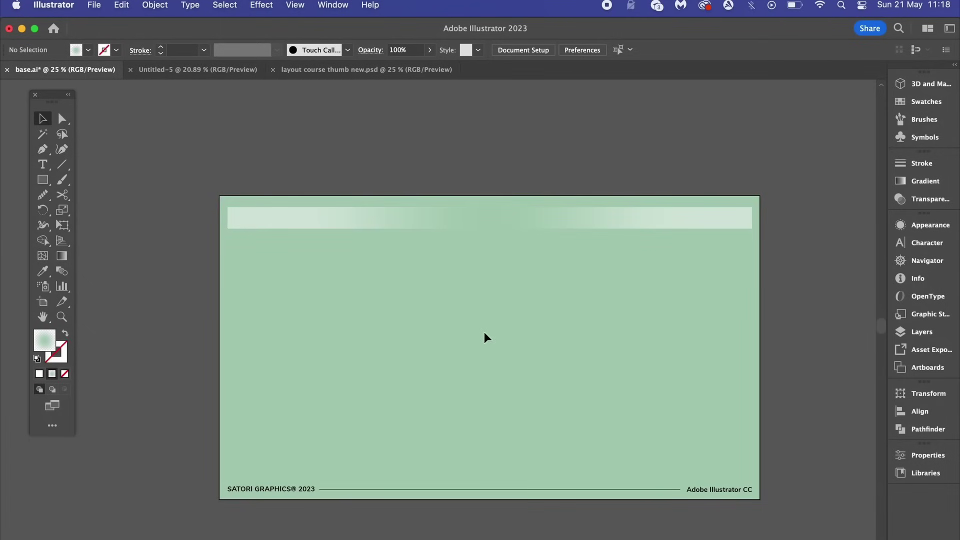
key(ctrl+Tab)
key(ctrl+Tab)
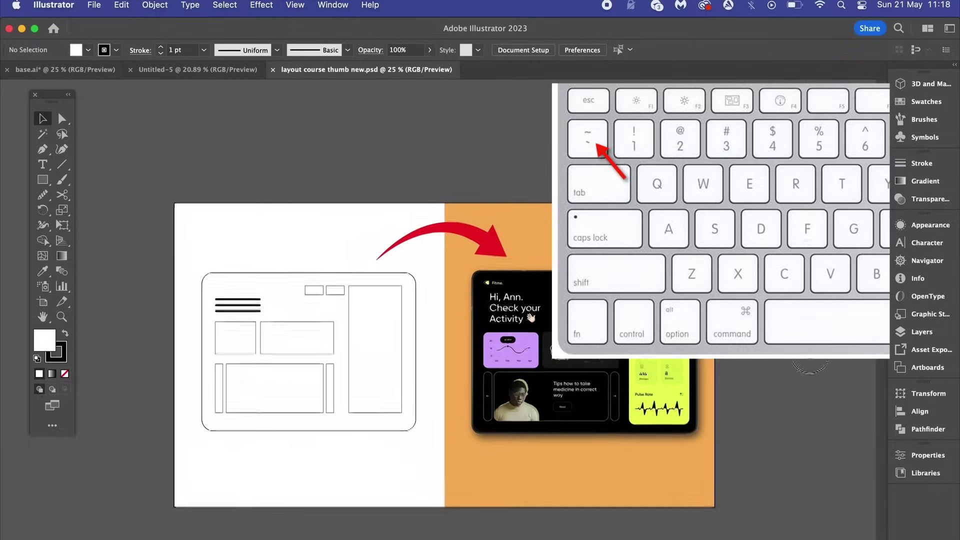
key(super+grave)
key(super+grave)
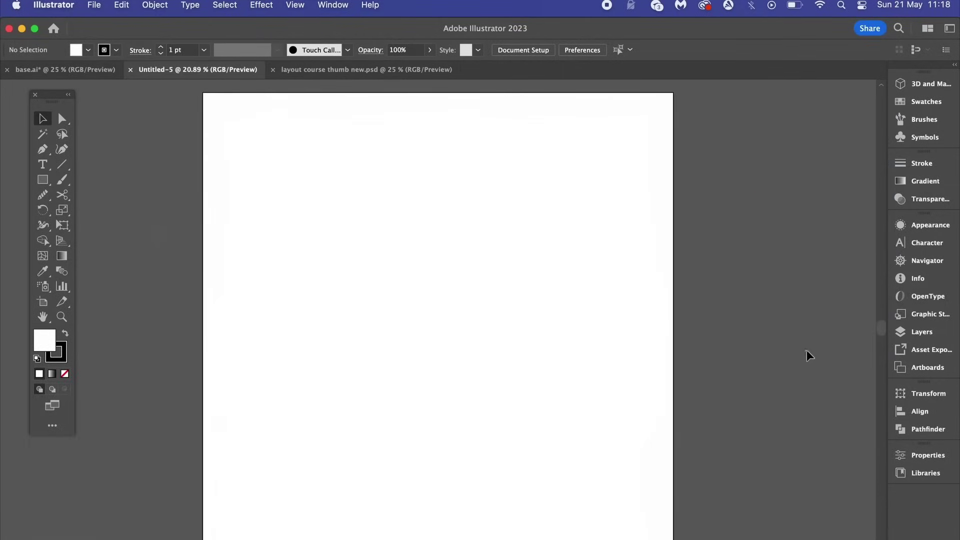
drag(690, 332, 731, 332)
key(super+grave)
key(super+grave)
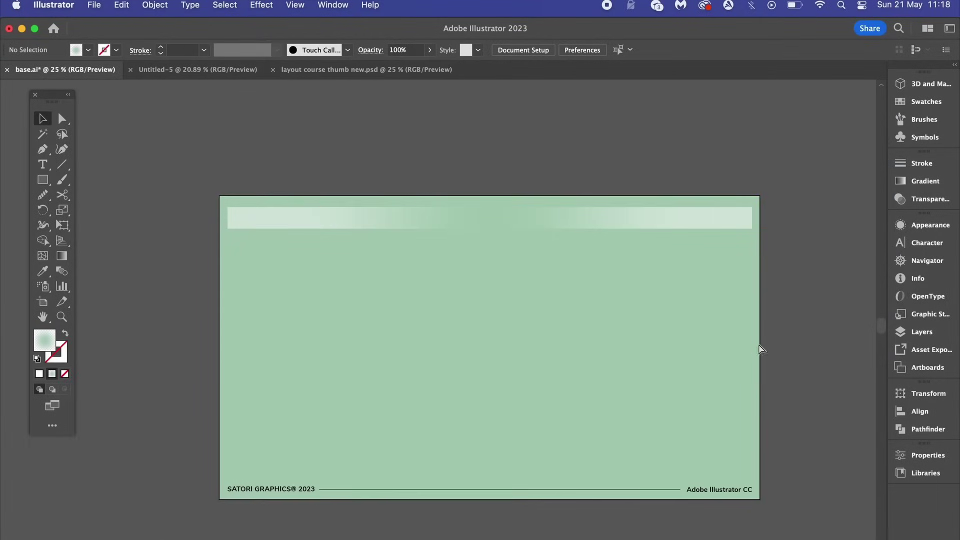